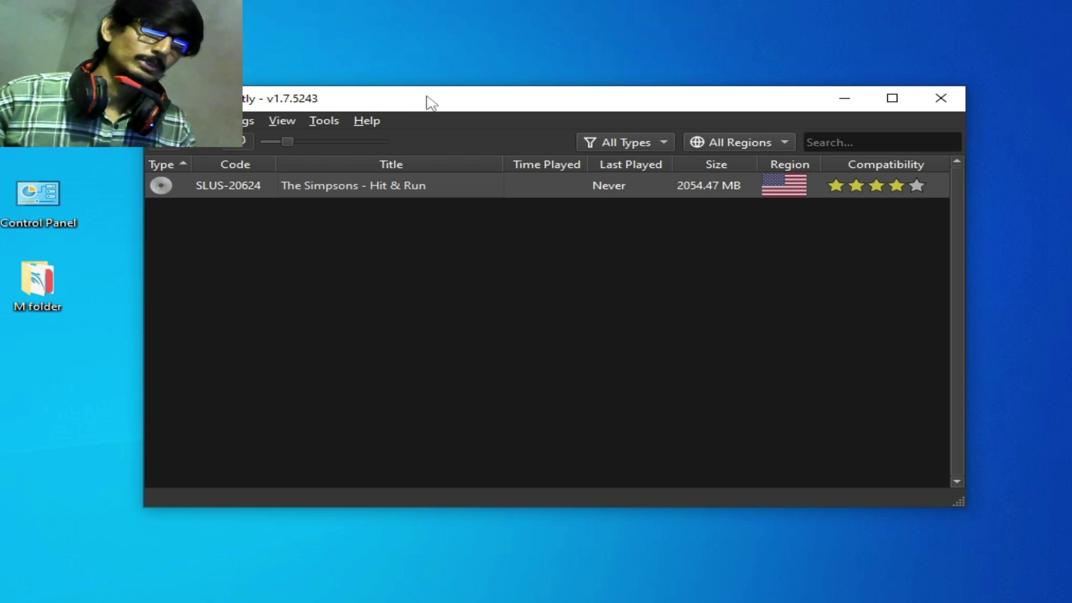
- Verify the disc image of The Simpsons - Hit & Run from its game properties, and close the properties
left_click_drag(426, 100, 456, 118)
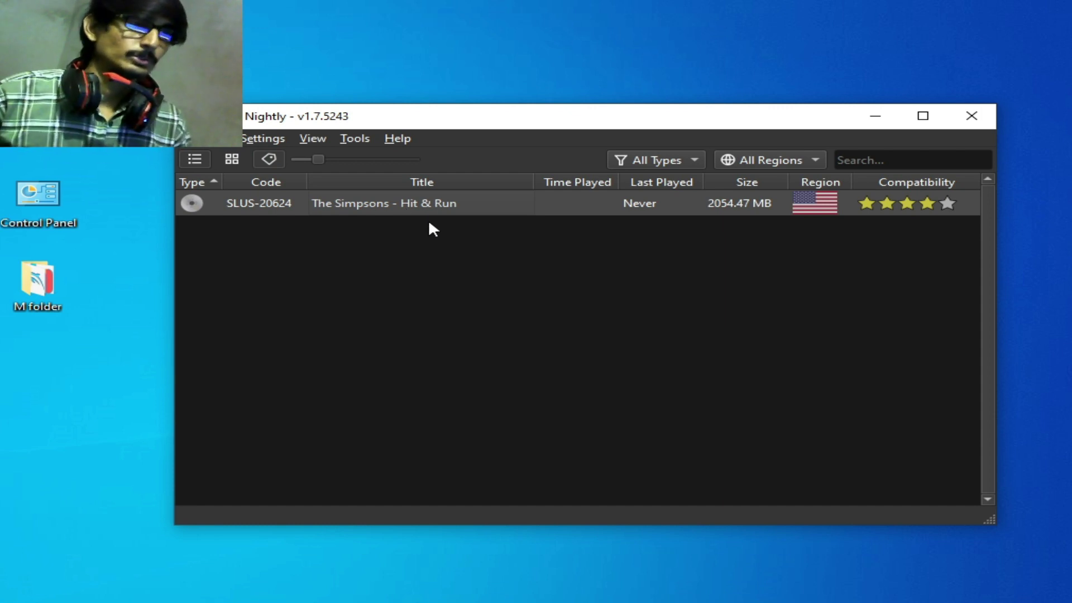
right_click(432, 196)
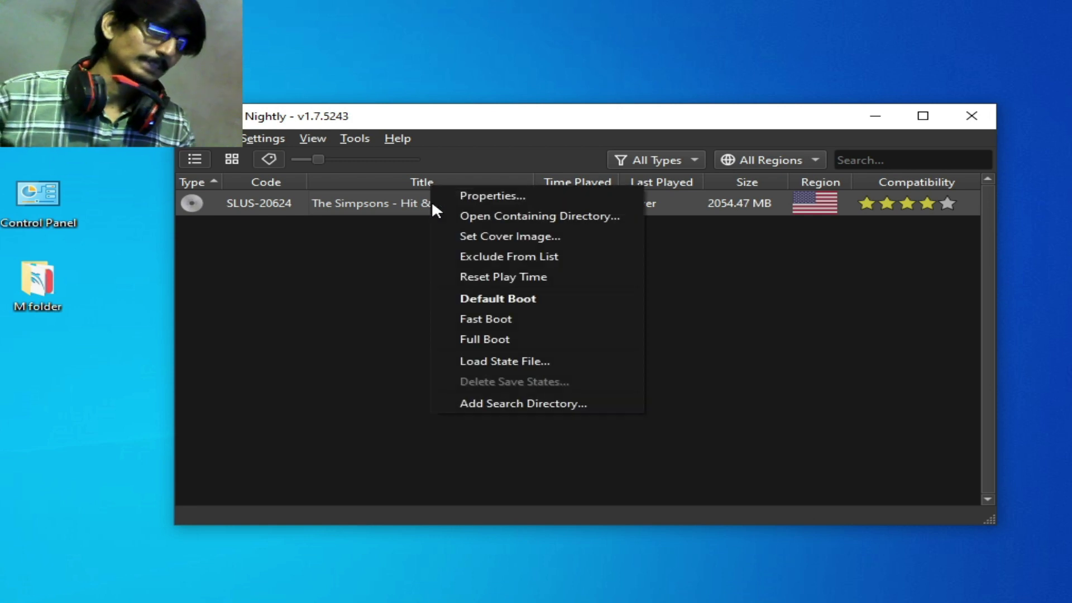
left_click(474, 196)
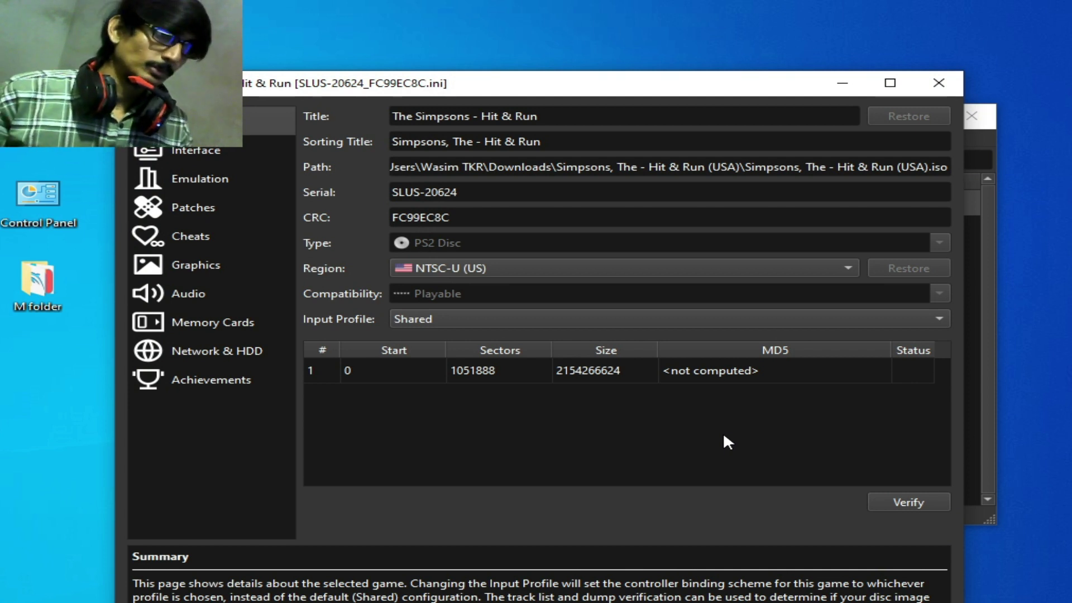
left_click(901, 500)
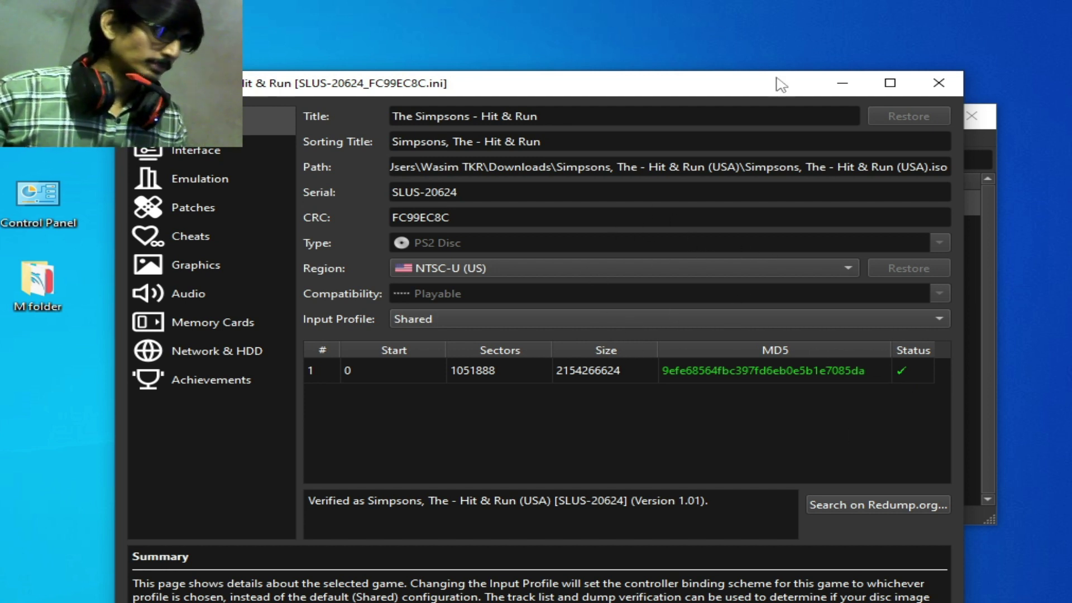
left_click(938, 83)
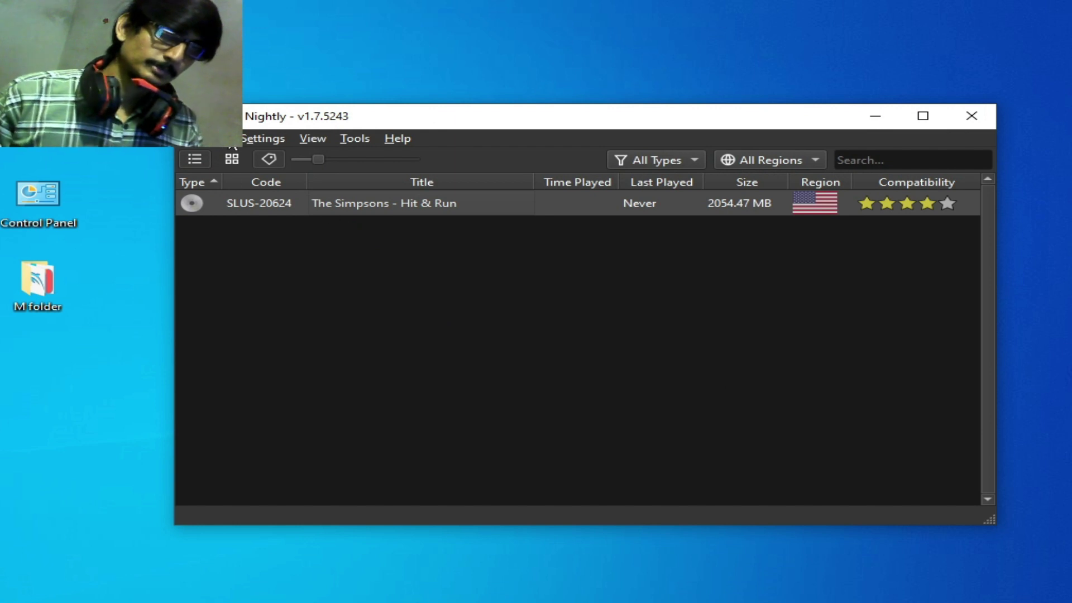
- Restore the emulator's default settings from the graphics settings, leaving the UI settings out of the reset, and close the window
left_click(249, 138)
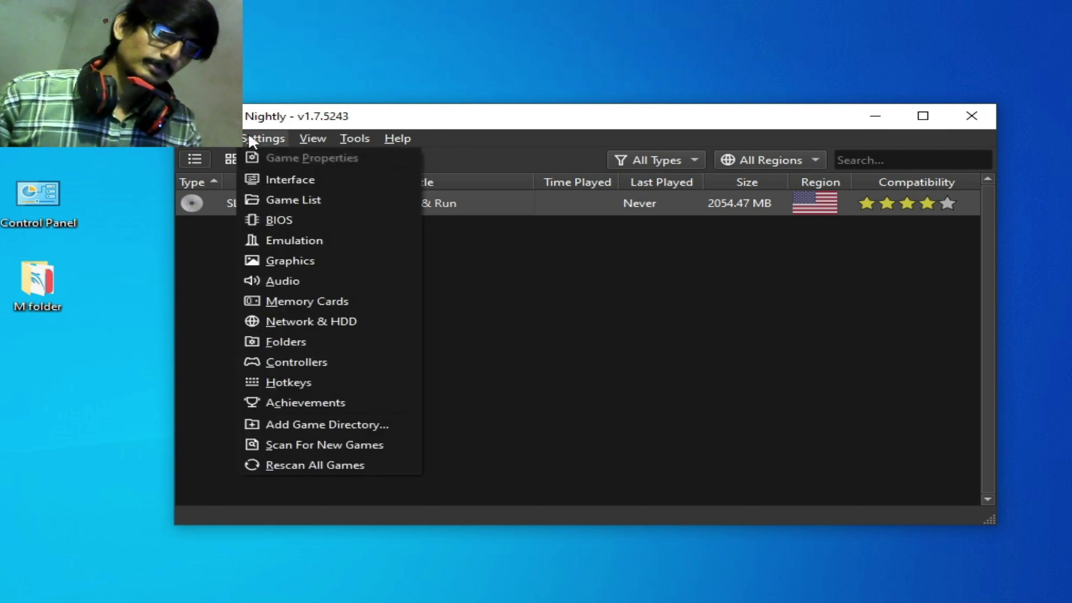
left_click(287, 261)
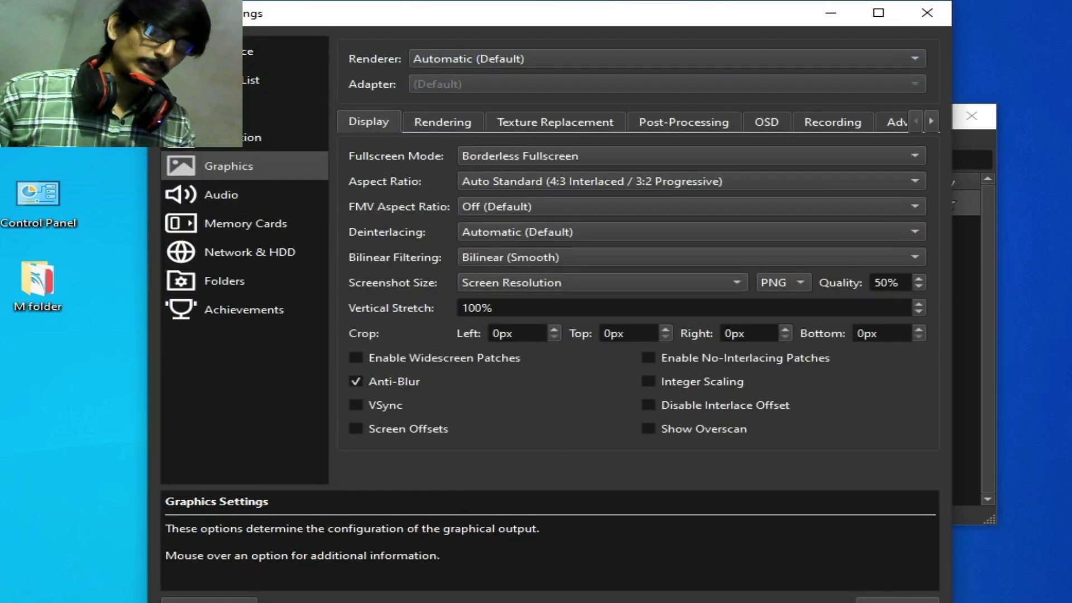
double_click(428, 26)
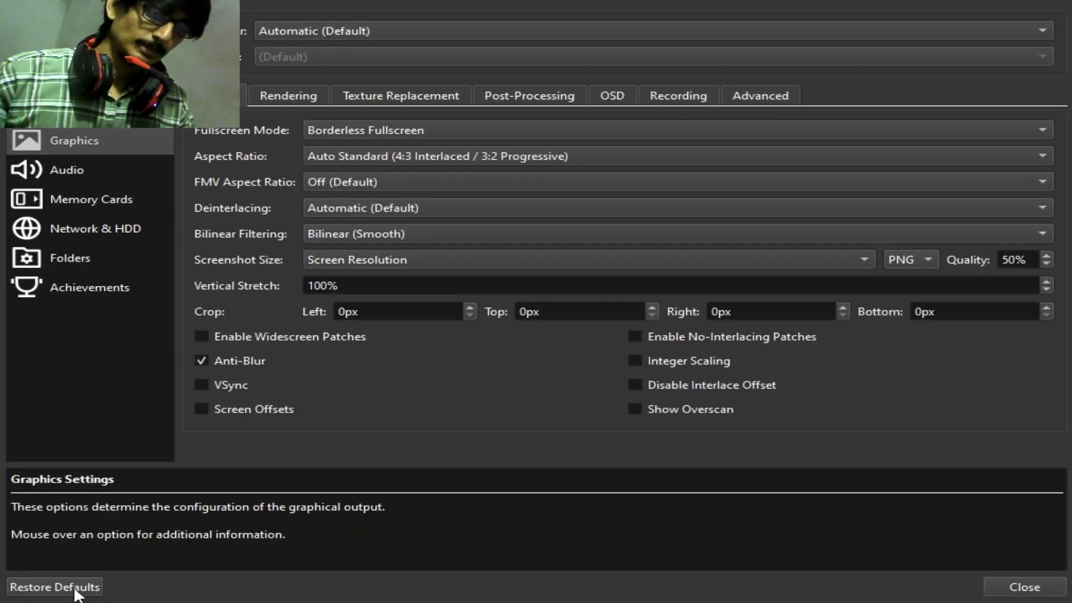
left_click(56, 590)
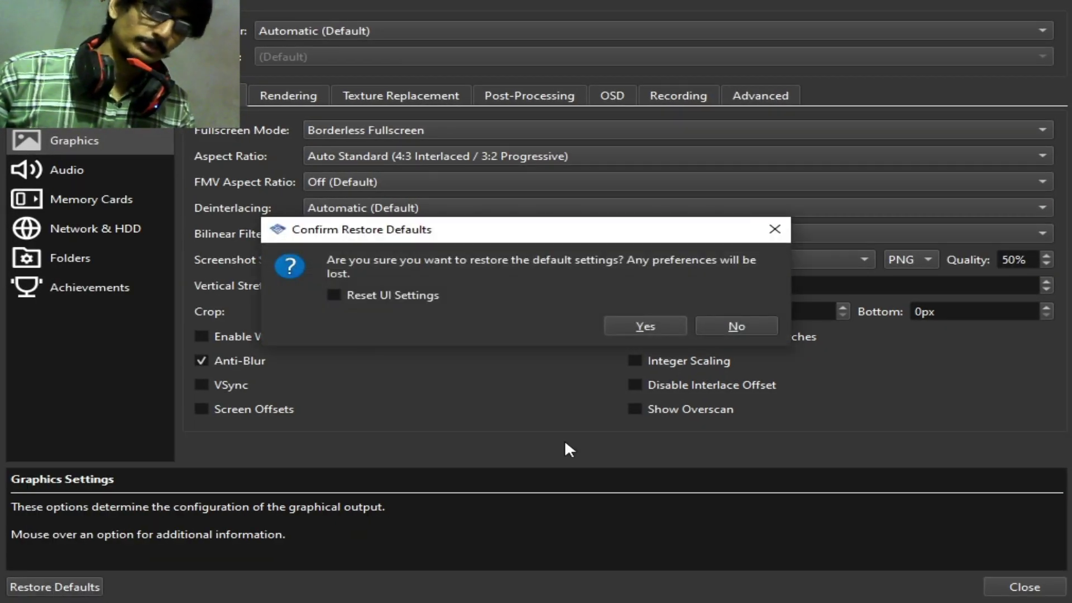
left_click(632, 327)
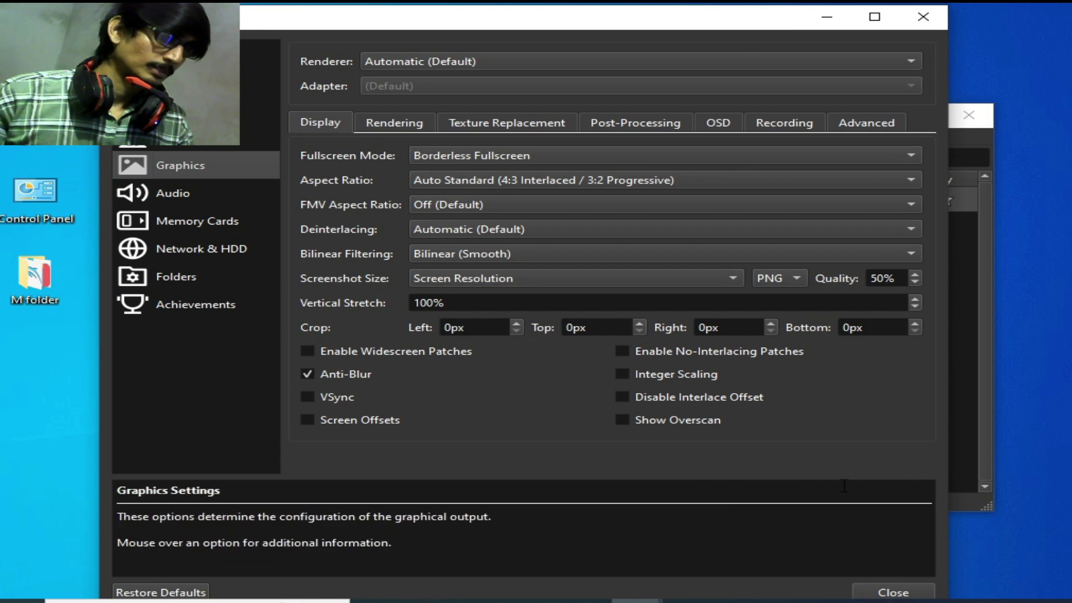
left_click(891, 590)
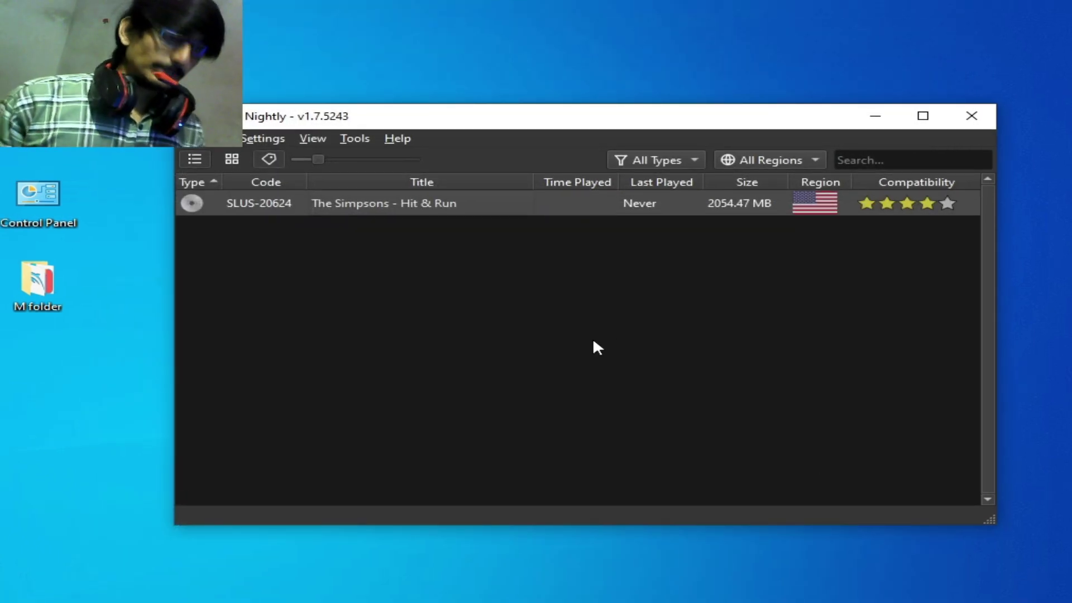
- Set the renderer in the graphics settings to Vulkan
left_click(266, 139)
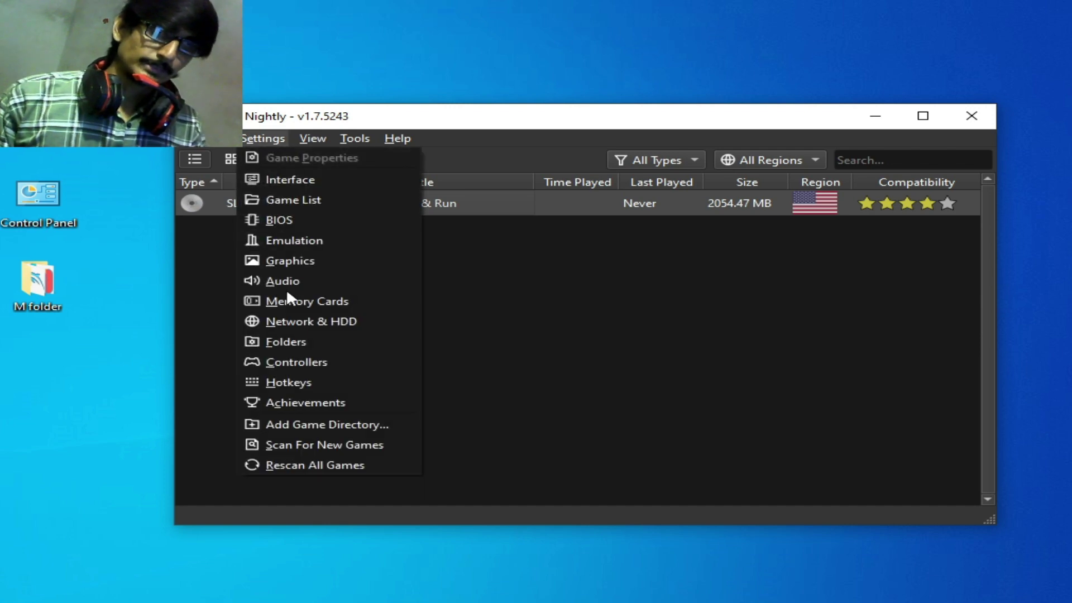
left_click(289, 260)
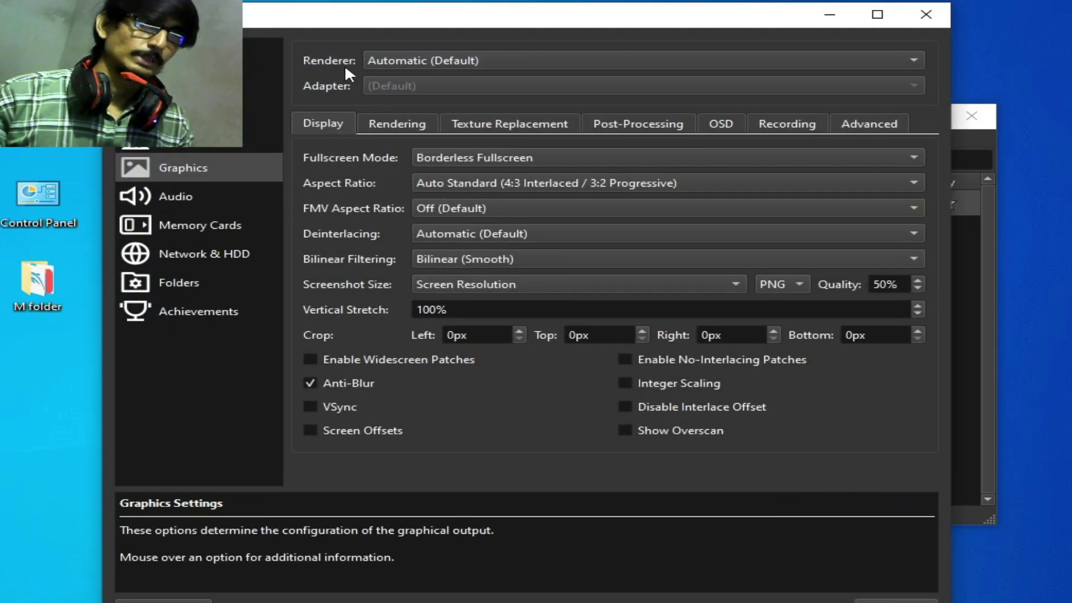
left_click(407, 59)
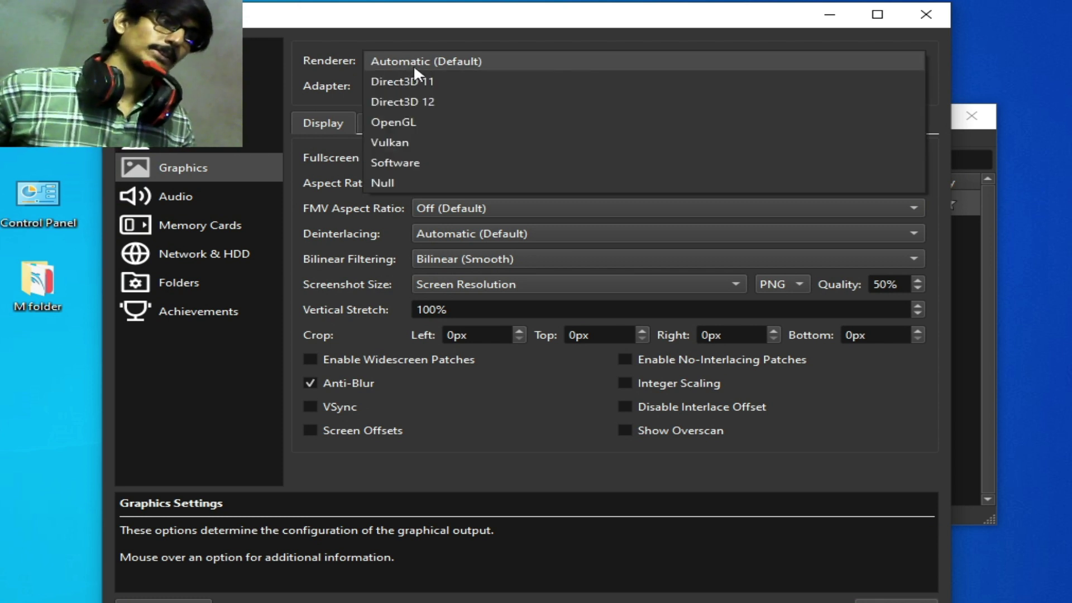
left_click(413, 81)
left_click(437, 60)
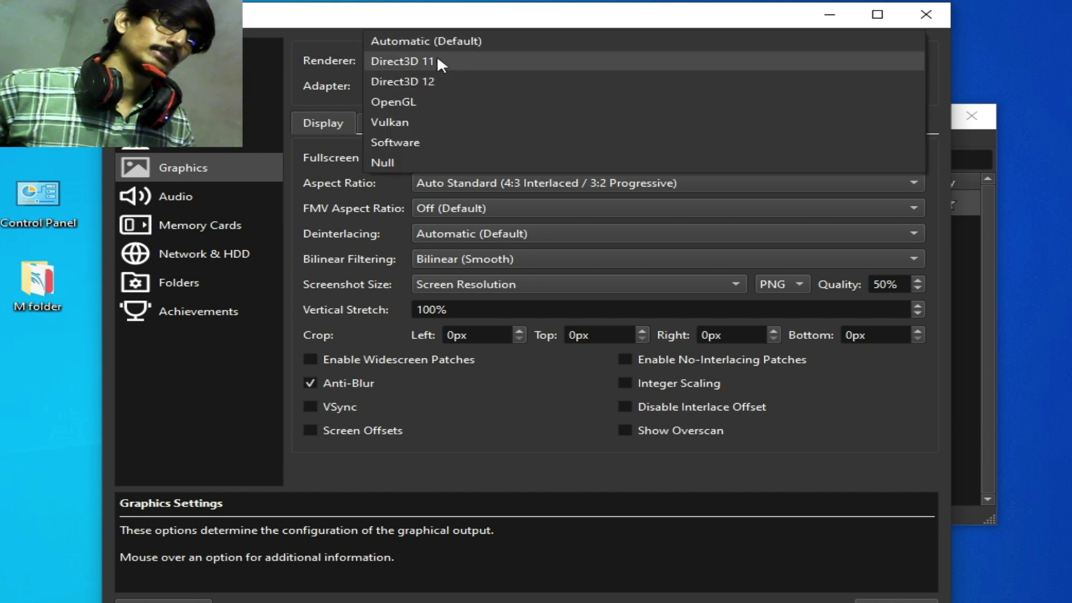
left_click(427, 84)
left_click(433, 62)
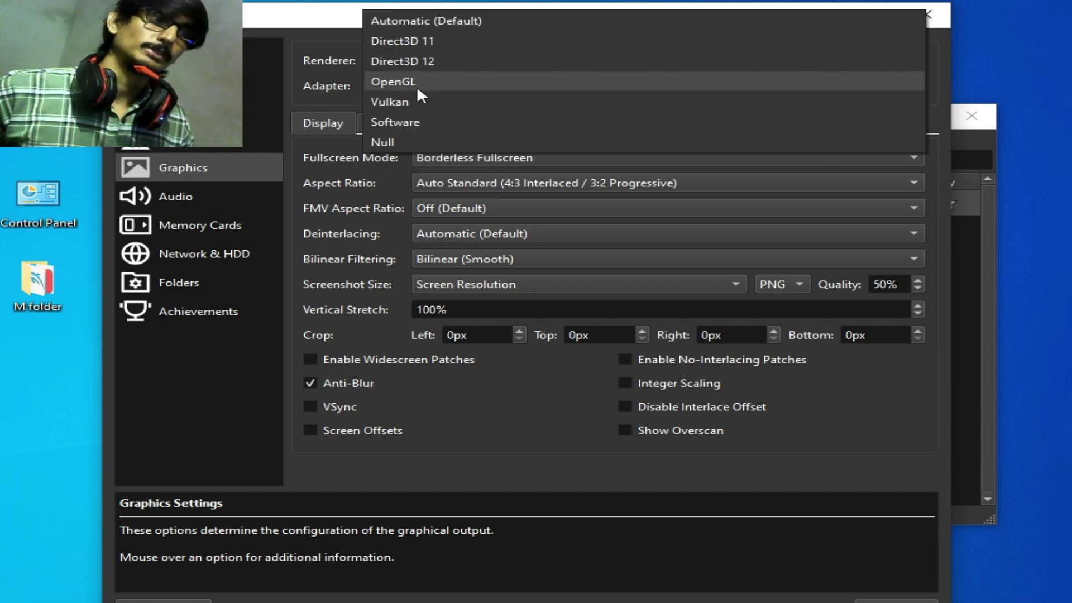
left_click(417, 84)
left_click(423, 62)
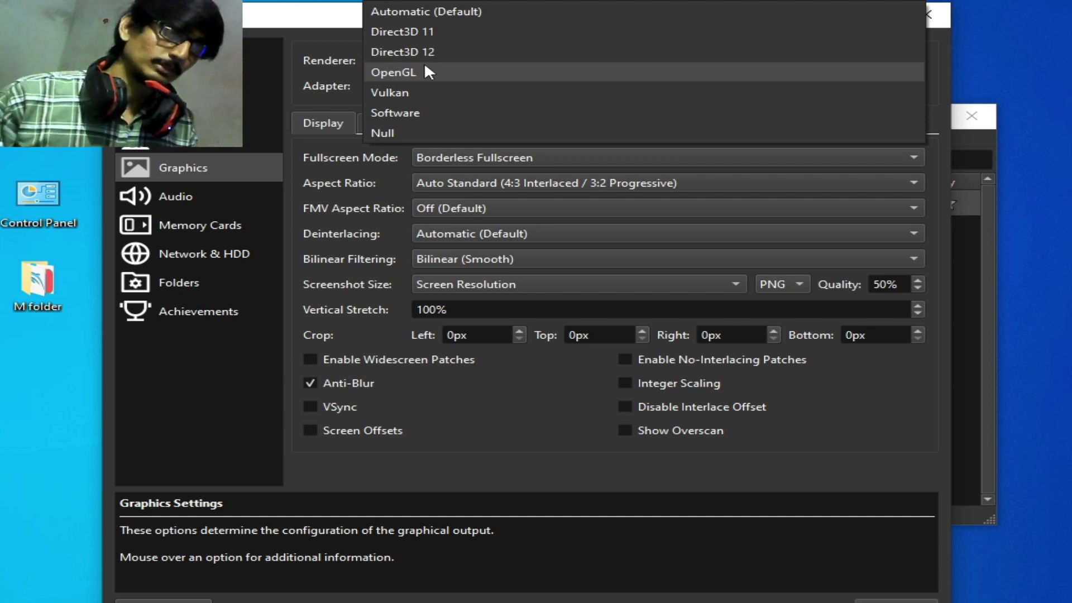
left_click(408, 91)
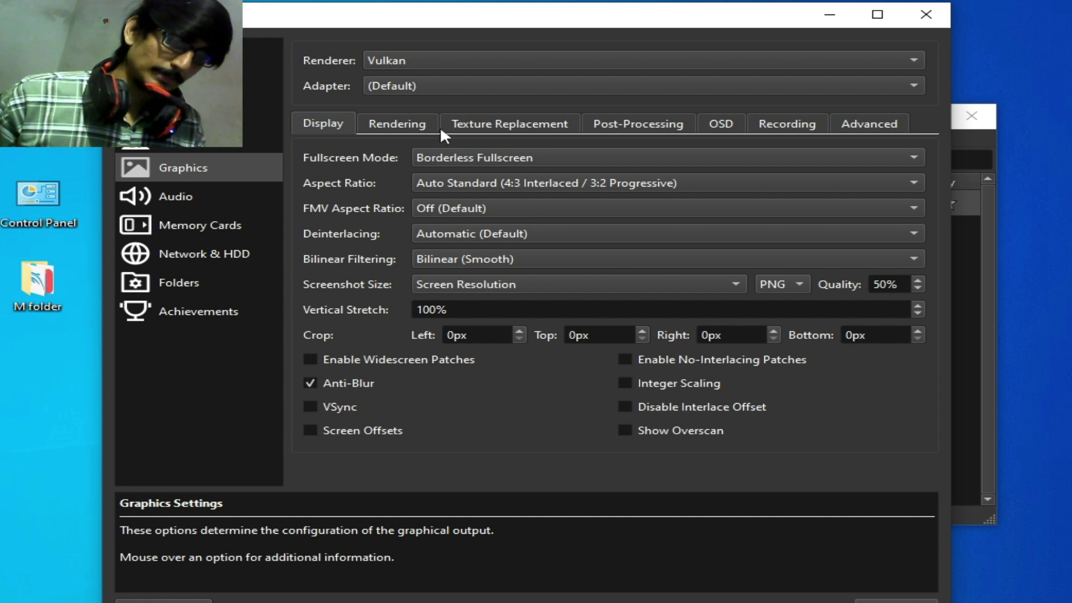
- Switch to the Windows Device Manager and expand the display adapters to find the installed graphics card
mouse_move(456, 335)
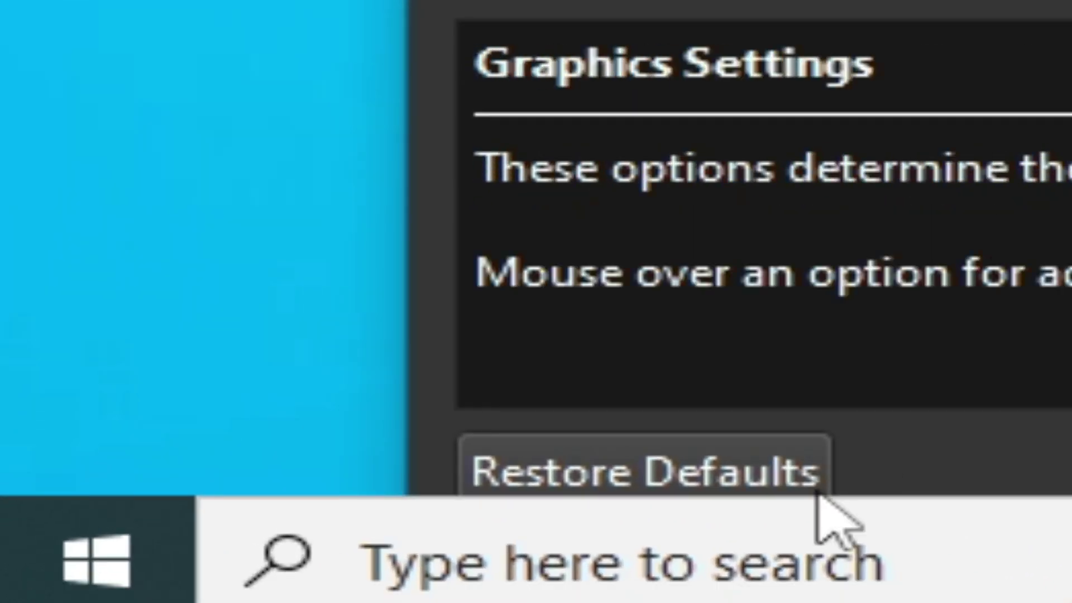
left_click(506, 600)
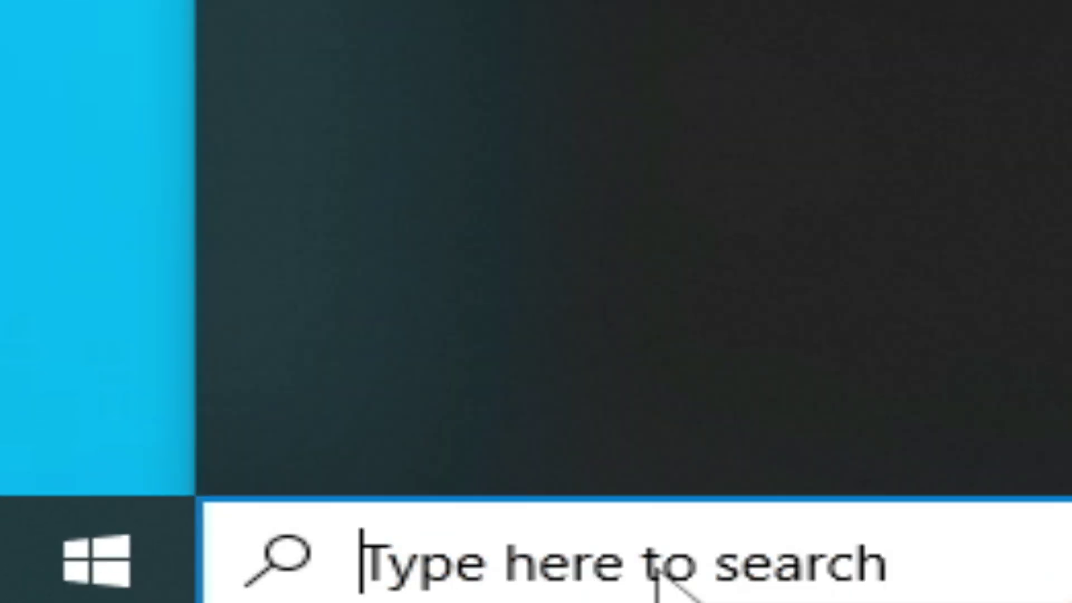
type("devi")
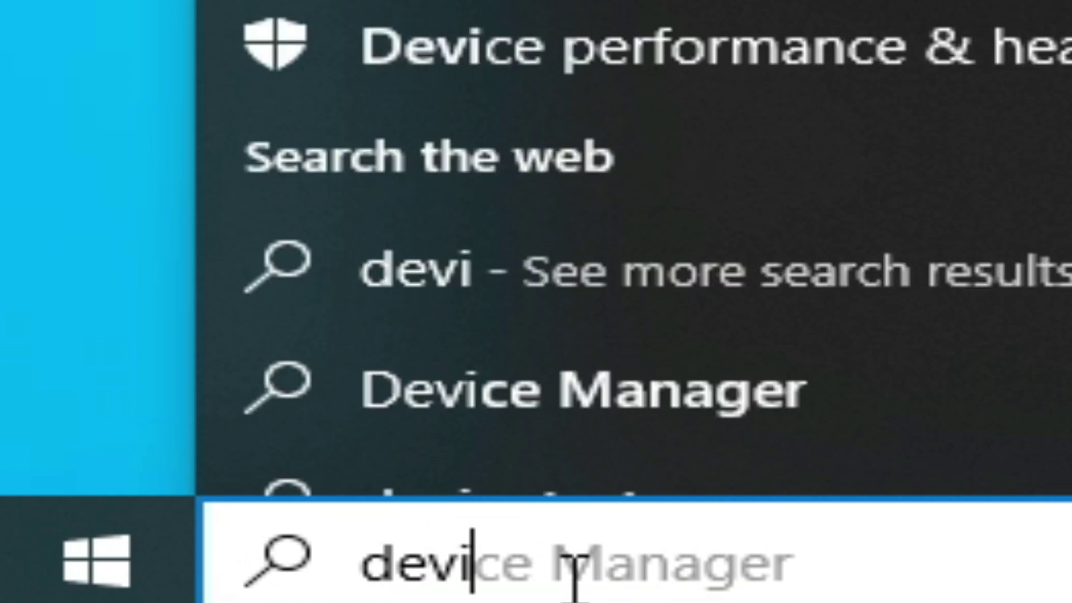
left_click(776, 572)
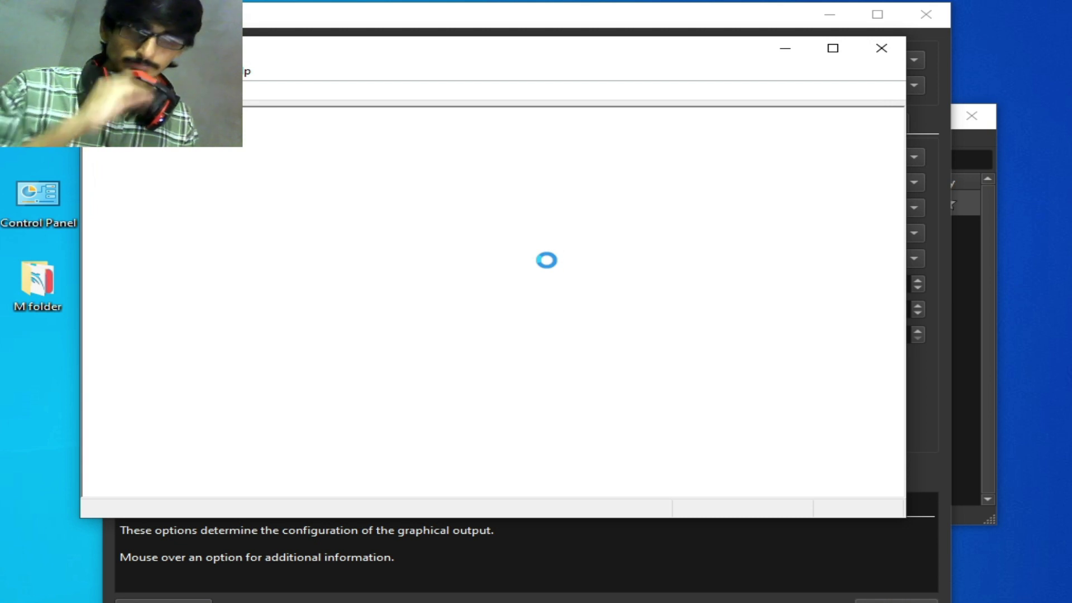
left_click_drag(525, 43, 689, 102)
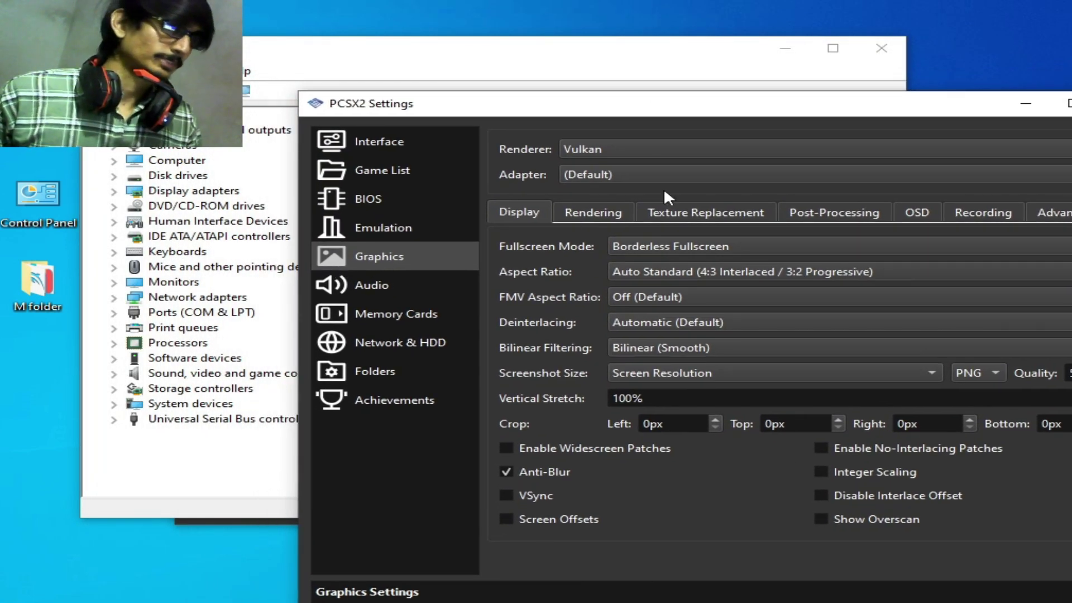
left_click(115, 190)
left_click(114, 191)
left_click(226, 209)
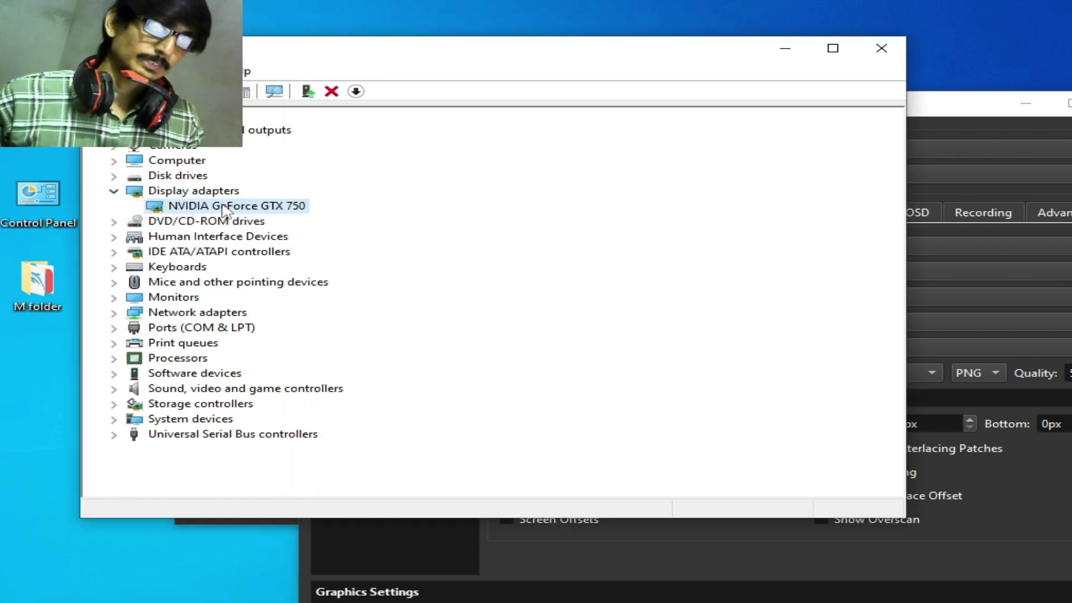
- Check the general properties and device status of the NVIDIA GeForce GTX 750
right_click(249, 208)
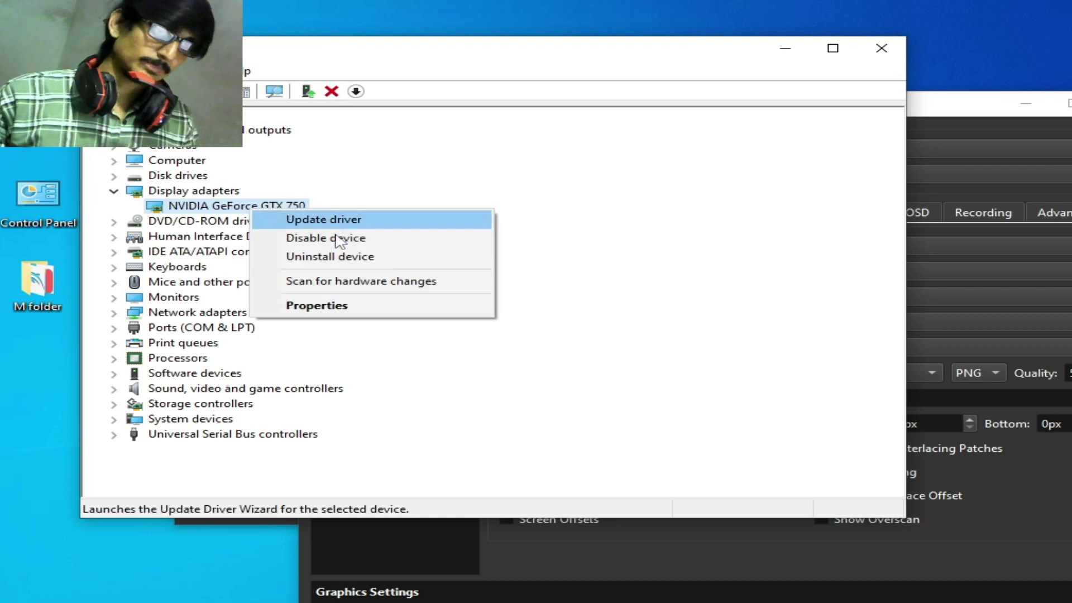
left_click(330, 308)
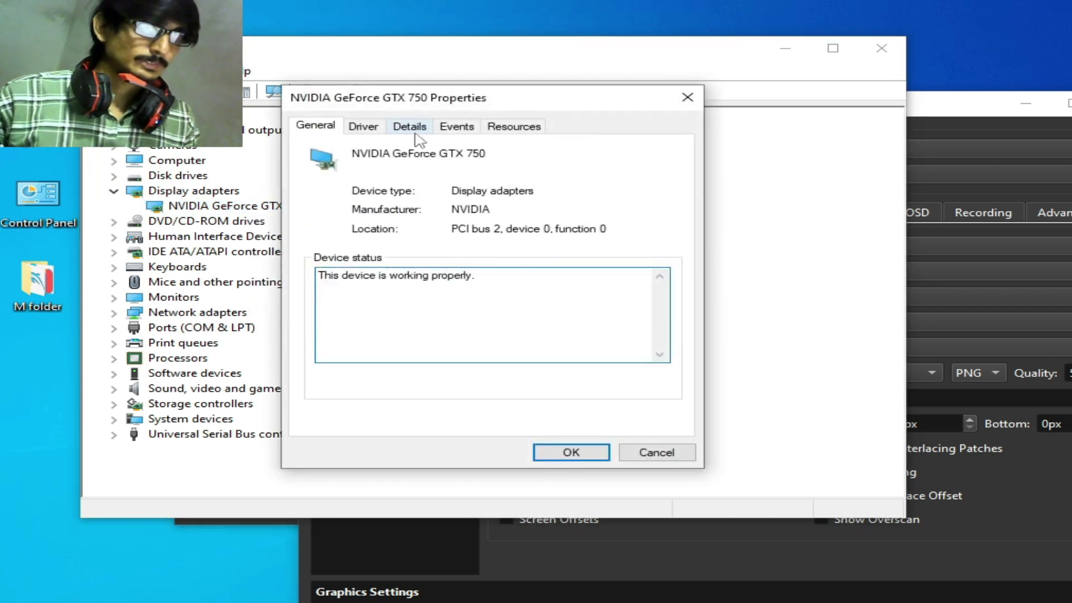
left_click(683, 107)
left_click_drag(504, 65, 587, 156)
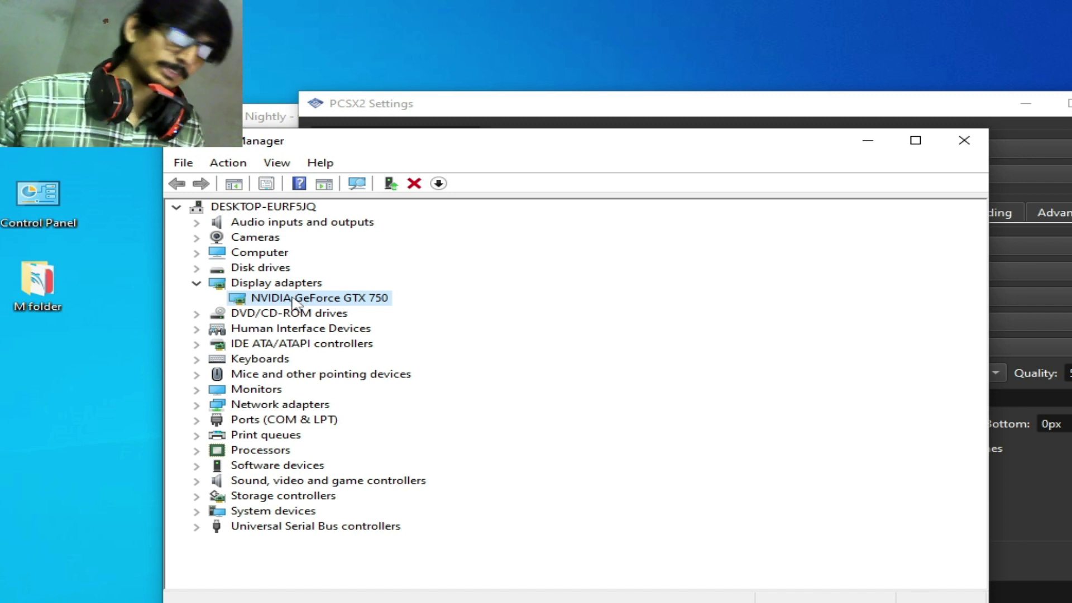
- Review the driver information of the NVIDIA GeForce GTX 750, and close its properties and Device Manager
right_click(293, 300)
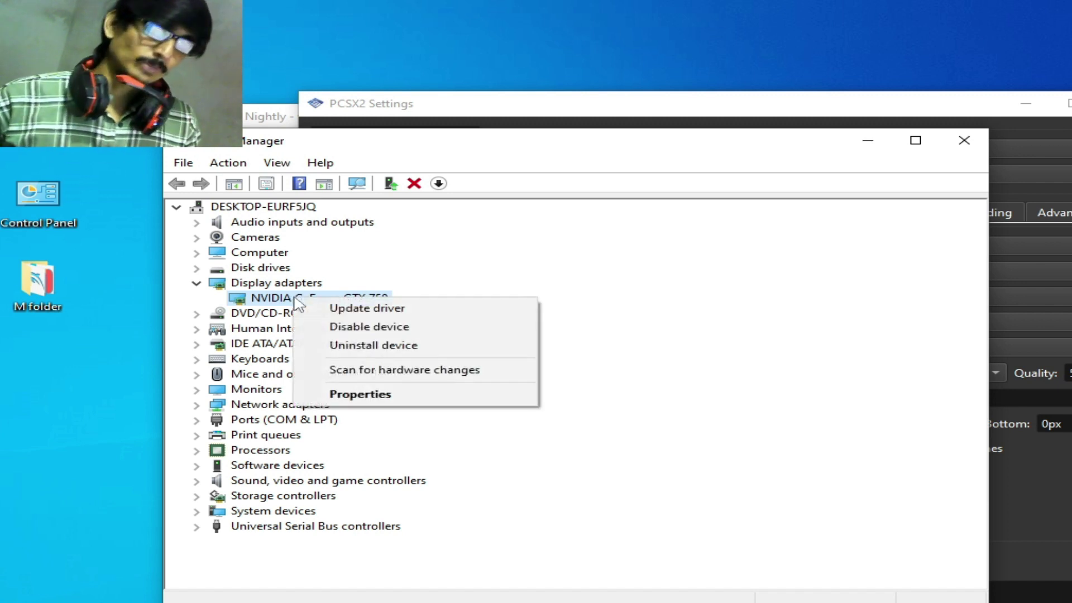
left_click(384, 394)
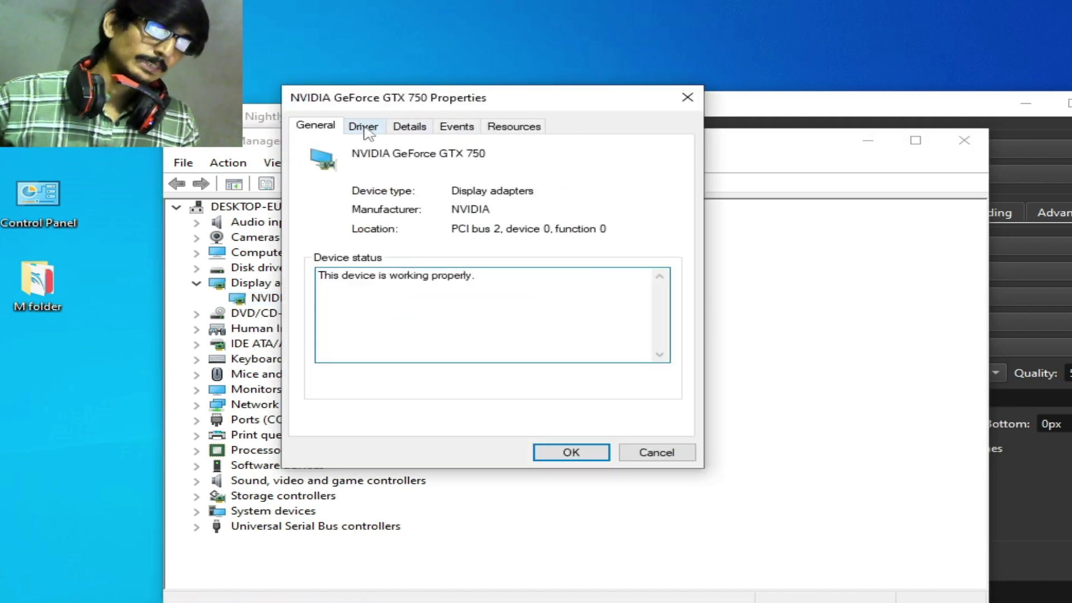
left_click(368, 125)
left_click_drag(435, 98, 543, 145)
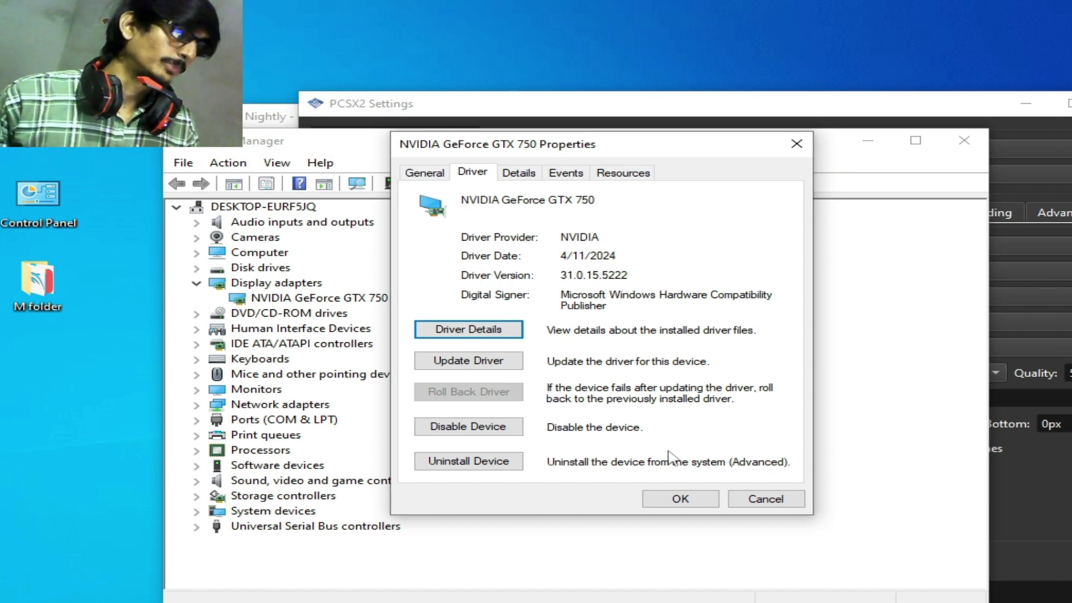
left_click(678, 498)
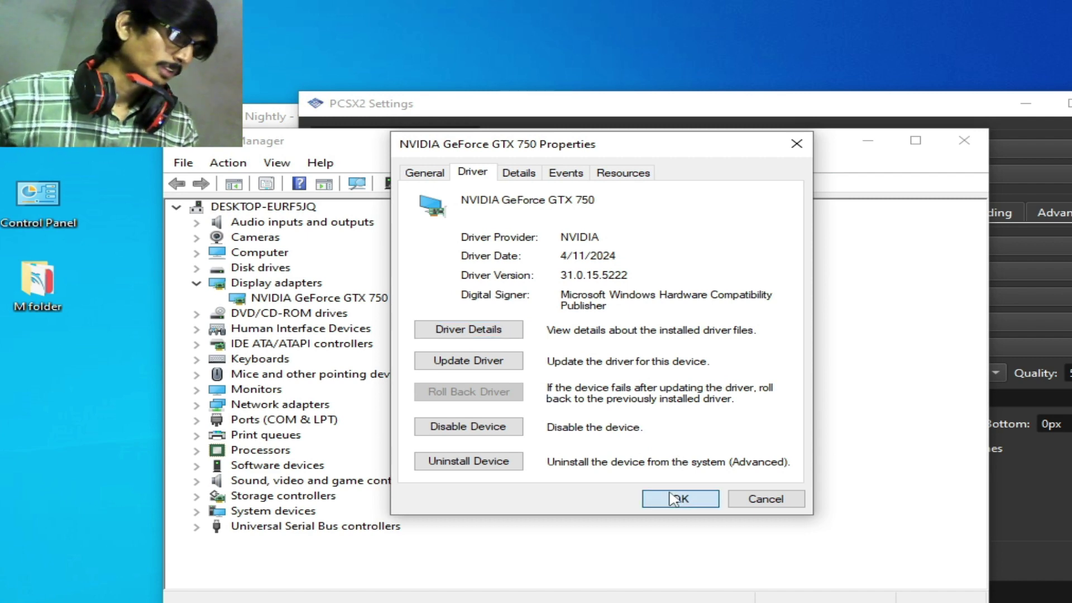
left_click(965, 146)
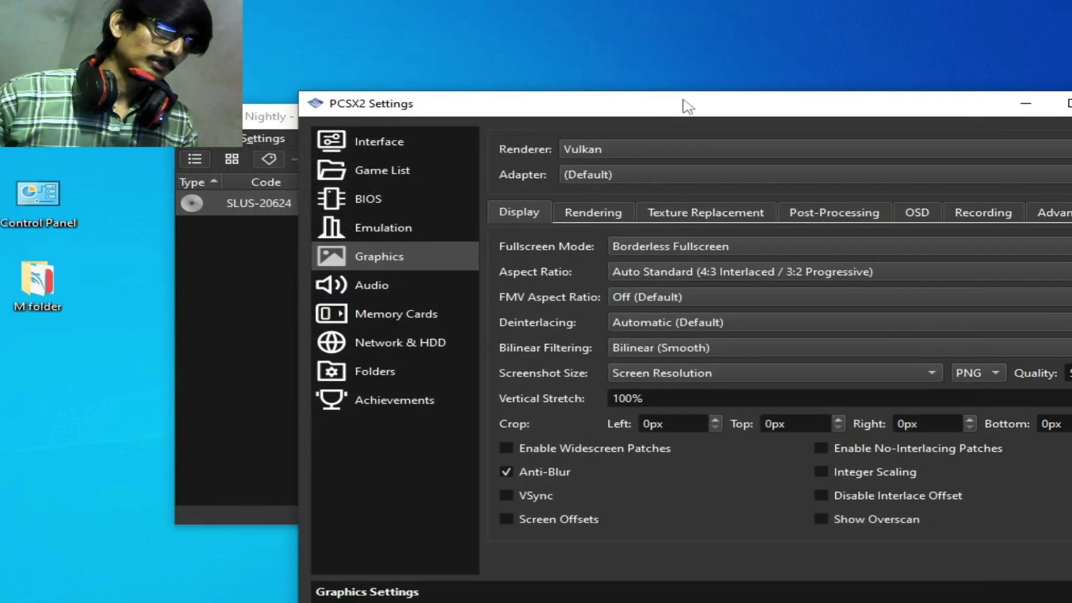
- Set the graphics adapter in the PCSX2 settings to NVIDIA GeForce GTX 750
left_click_drag(686, 106, 613, 107)
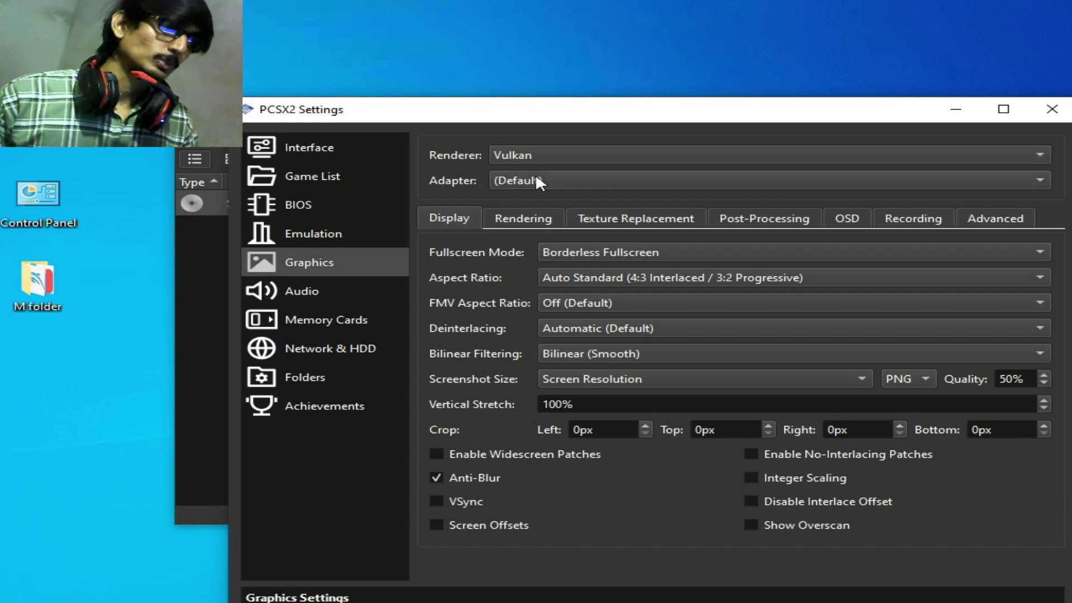
left_click(564, 179)
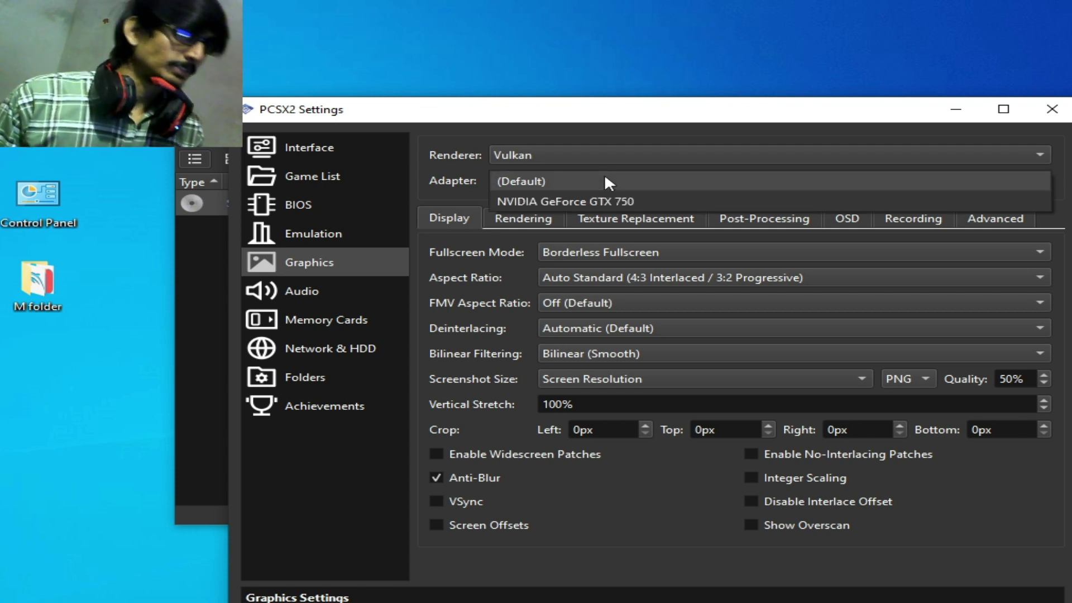
left_click(600, 199)
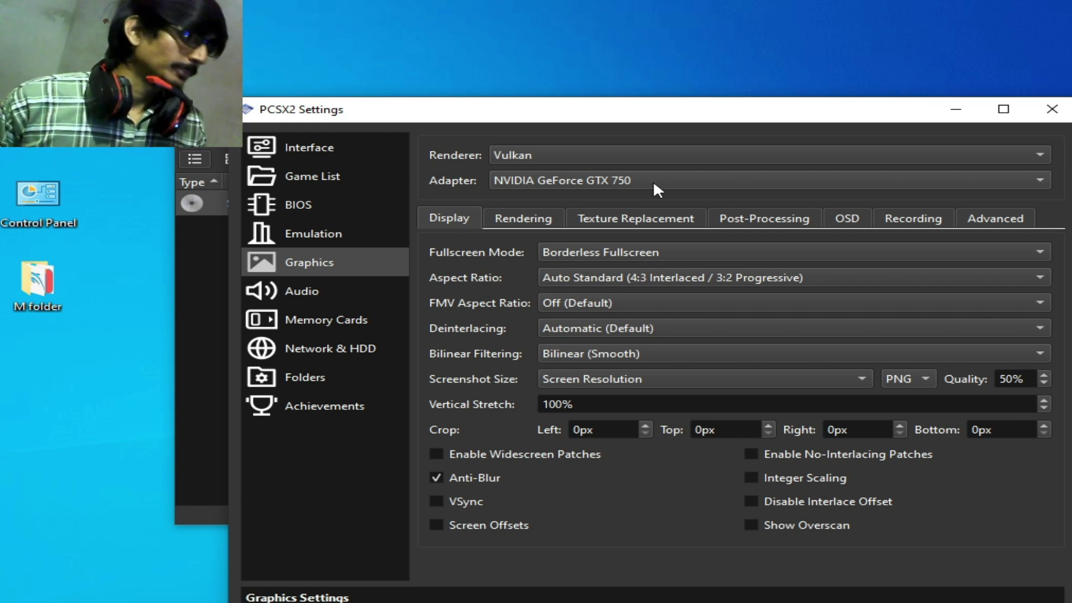
- Try the OpenGL renderer, set the graphics renderer to Direct3D 11 instead, and close the PCSX2 settings
left_click_drag(830, 114, 775, 87)
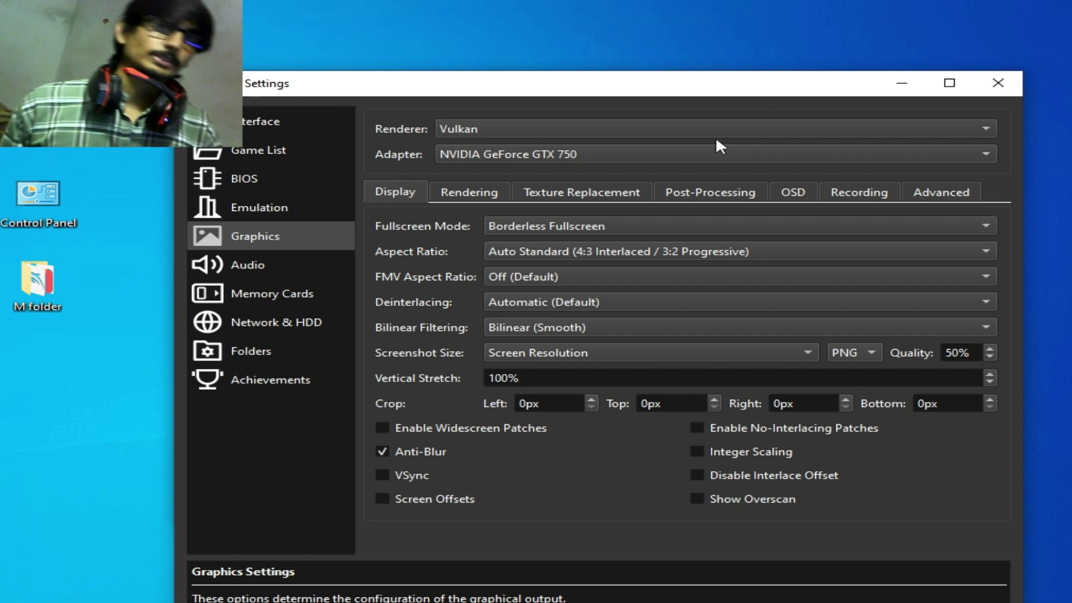
left_click(669, 122)
left_click(481, 107)
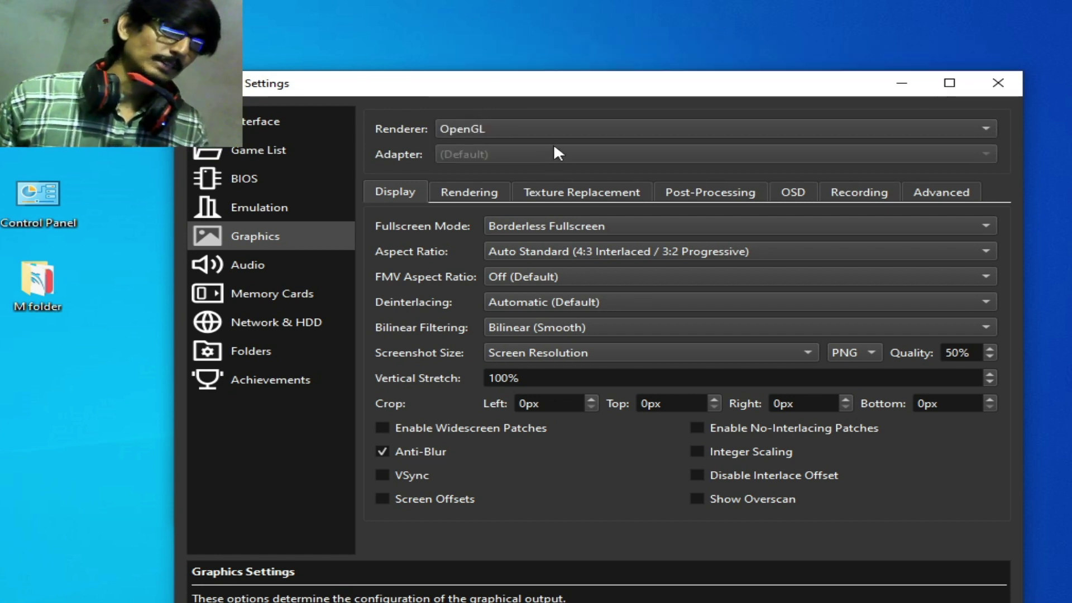
left_click(567, 129)
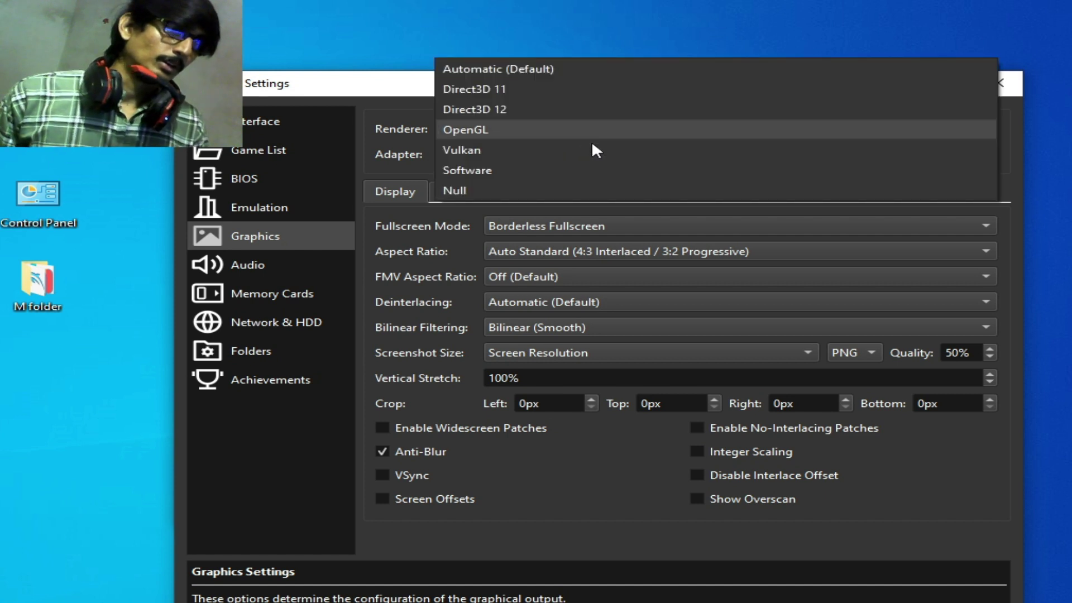
left_click(487, 90)
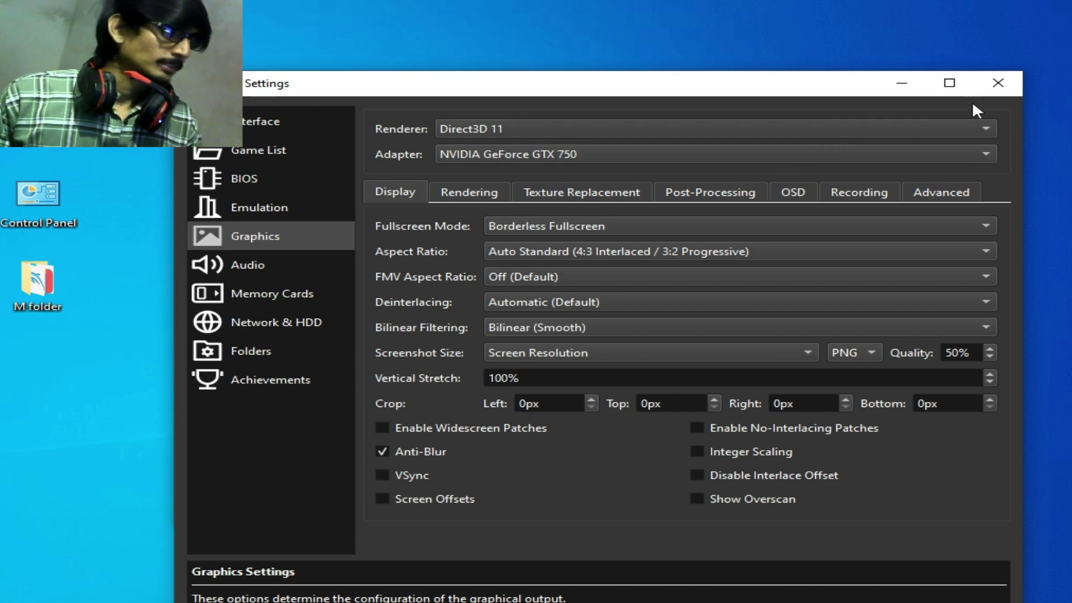
left_click(998, 83)
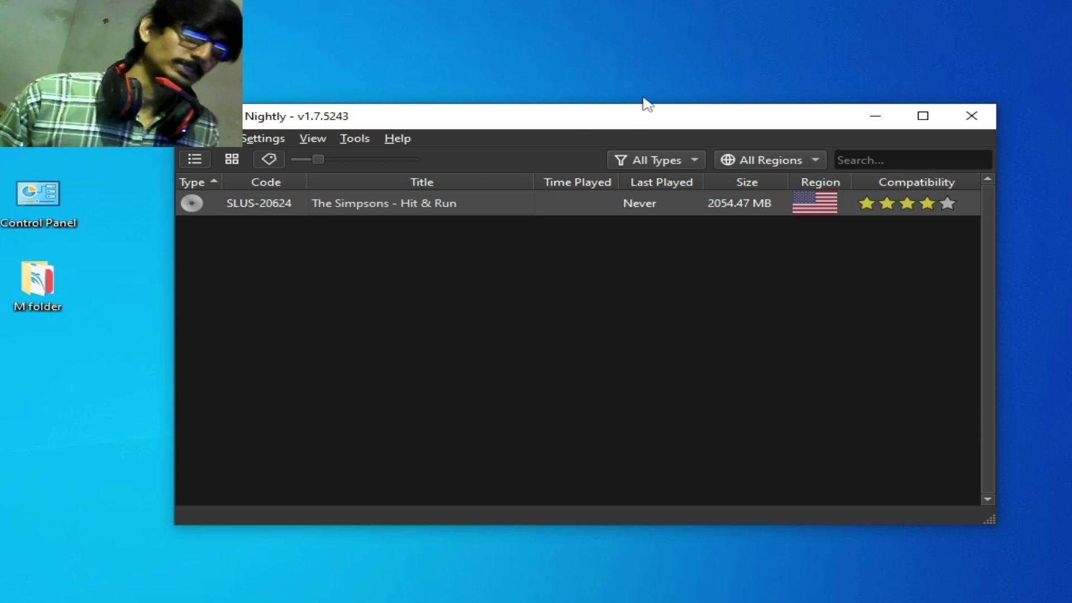
- Switch to the NVIDIA Control Panel, restore the global 3D settings to their defaults and apply the change
right_click(644, 48)
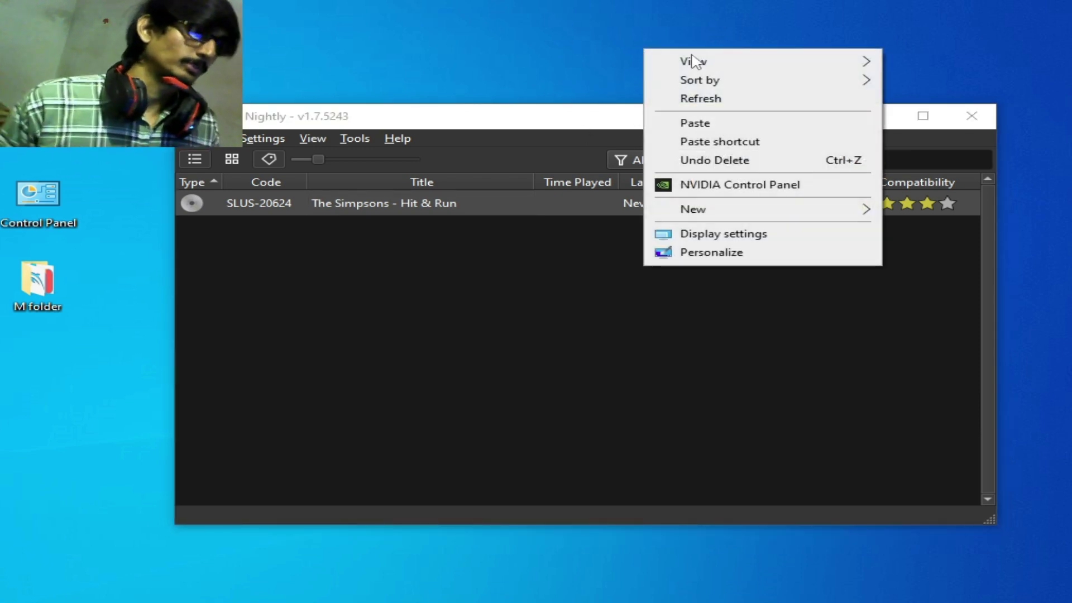
left_click(713, 192)
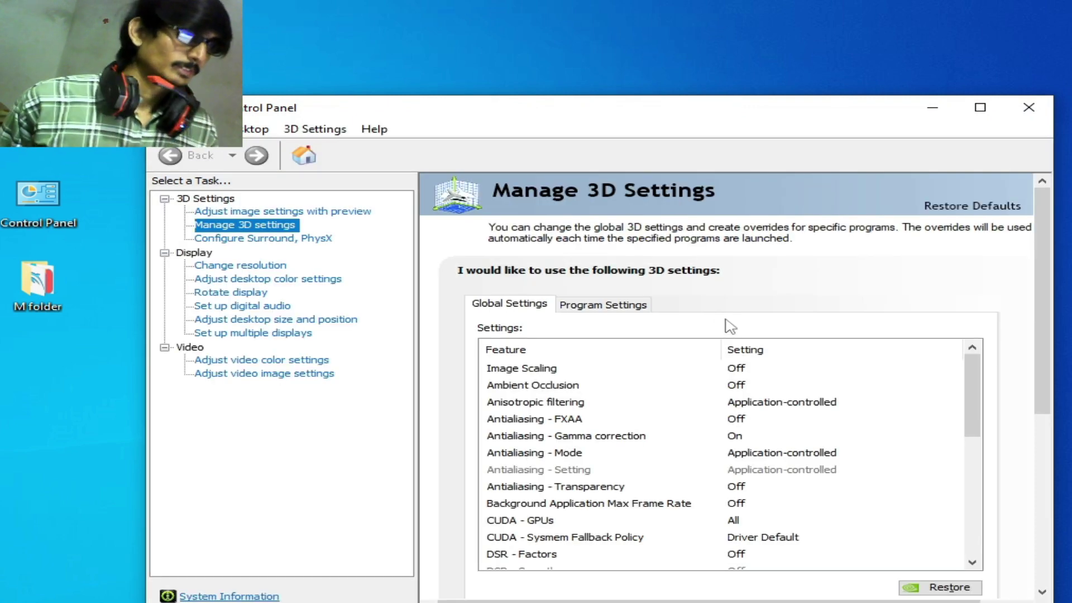
left_click_drag(510, 109, 555, 63)
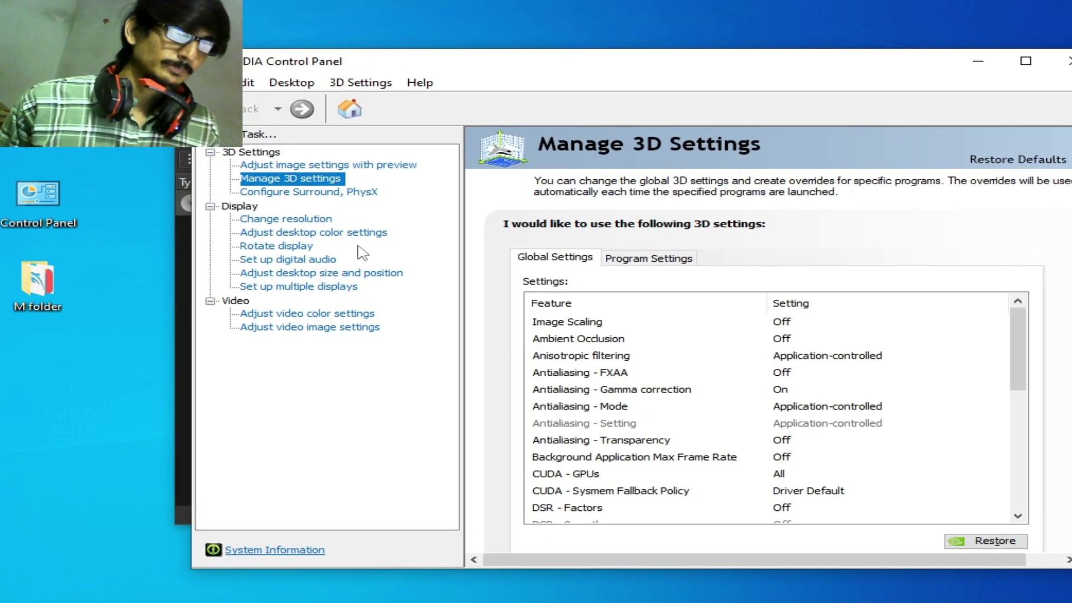
left_click(1004, 539)
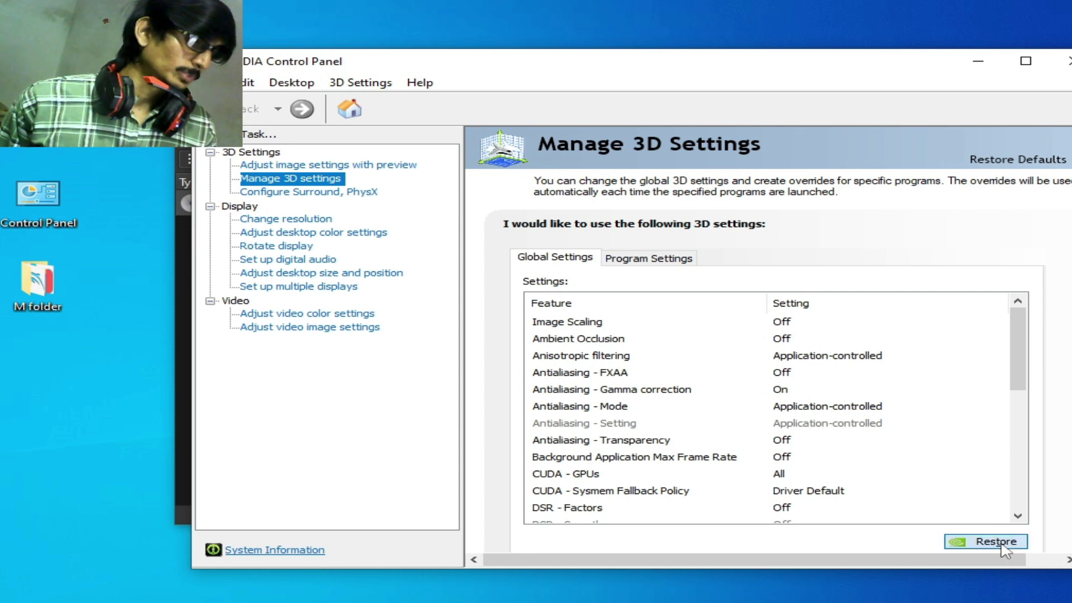
left_click(683, 335)
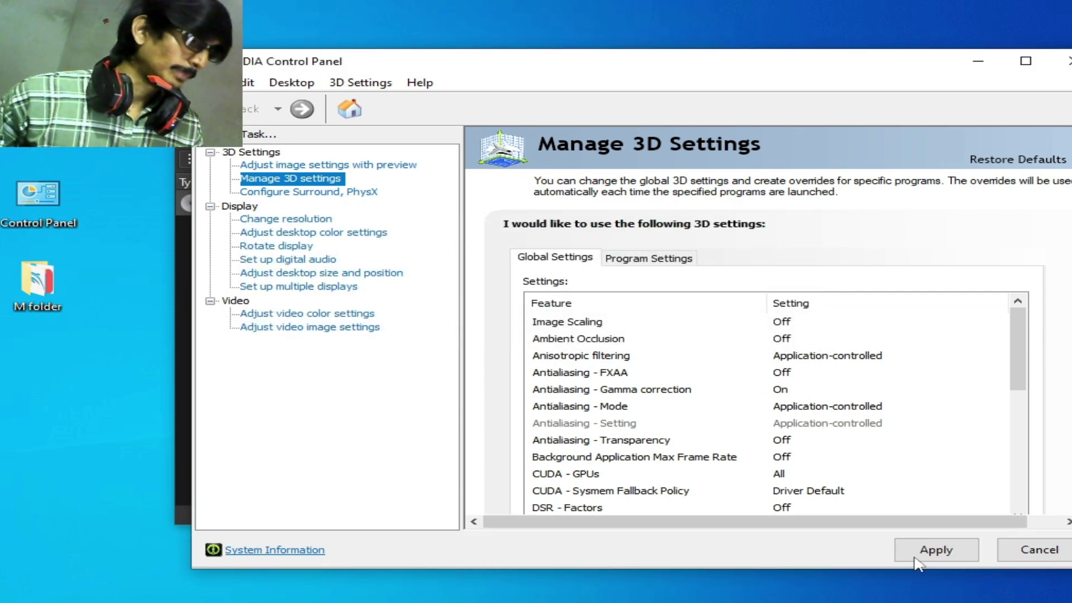
left_click(935, 550)
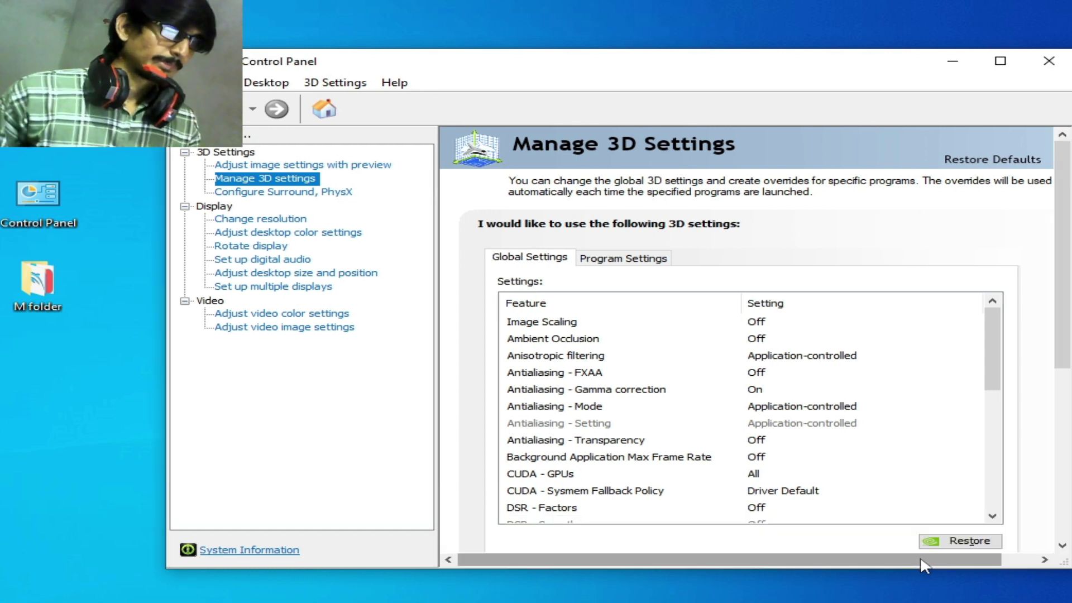
- In the image settings with preview, set the preference slider to Performance, reselect the advanced 3D image settings and apply
left_click(288, 165)
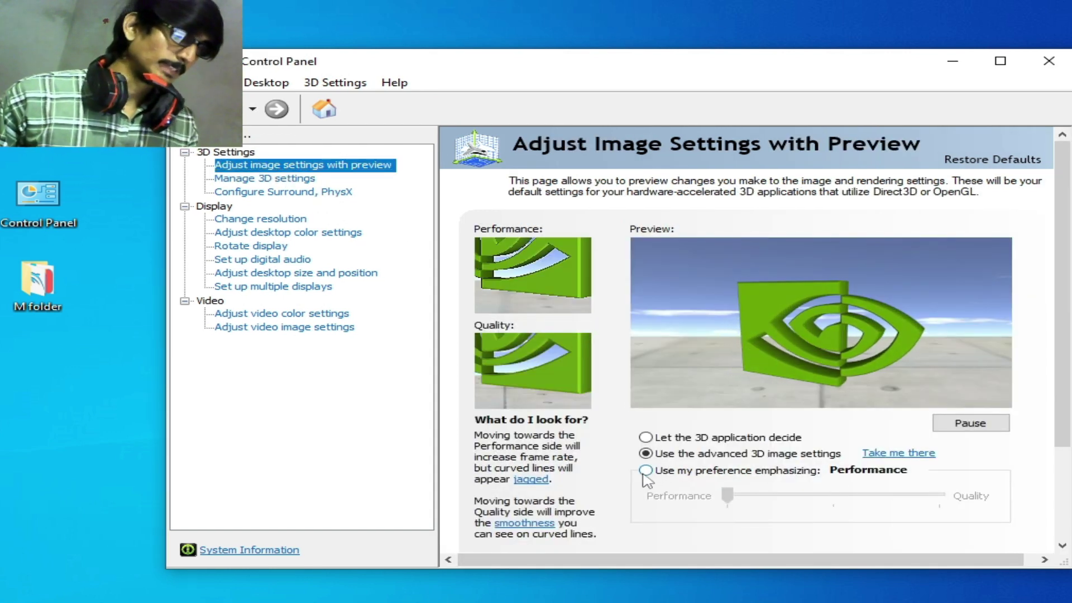
left_click(660, 469)
left_click(780, 496)
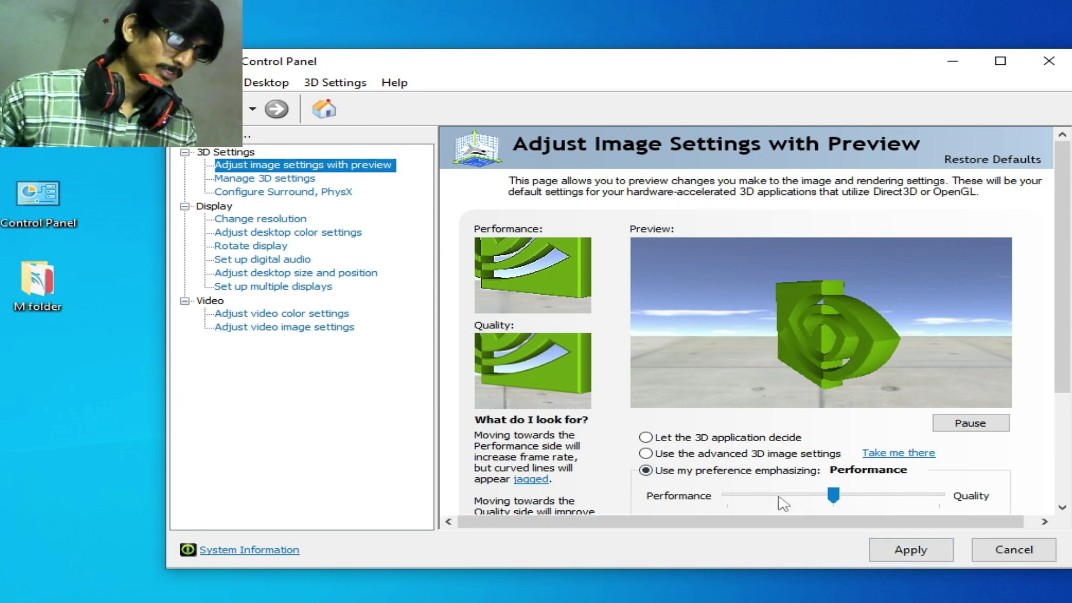
left_click(741, 503)
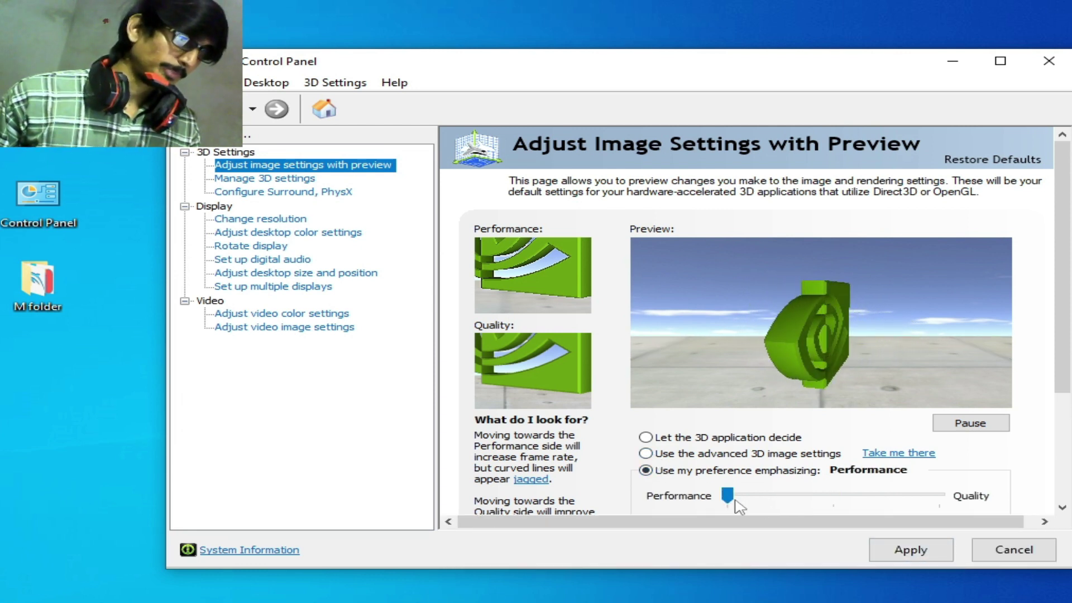
left_click(648, 453)
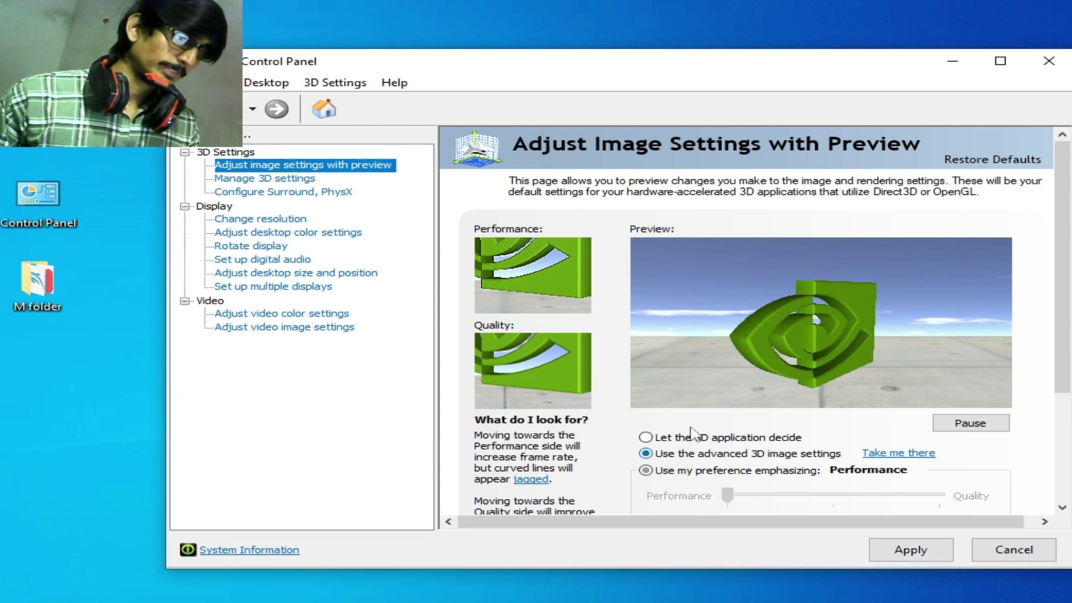
left_click(908, 550)
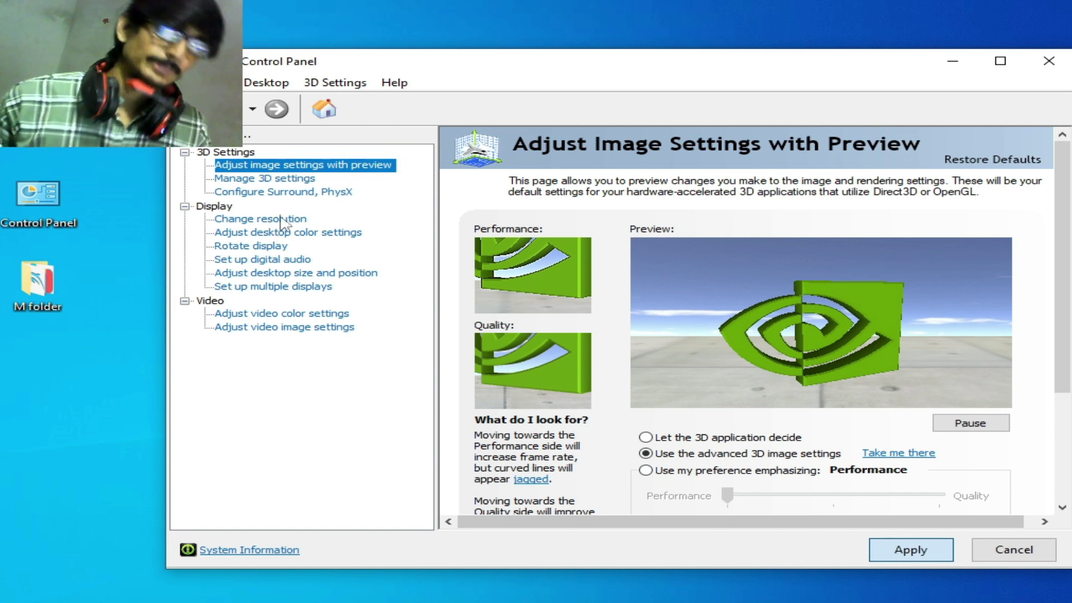
- Set the PhysX processor to NVIDIA GeForce GTX 750
left_click(297, 192)
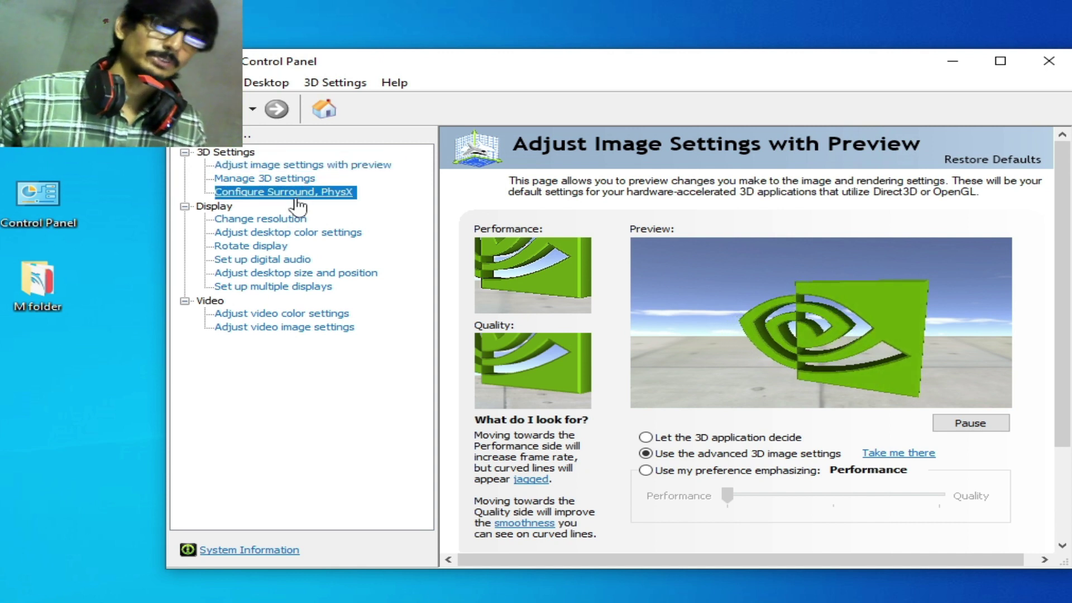
left_click(913, 287)
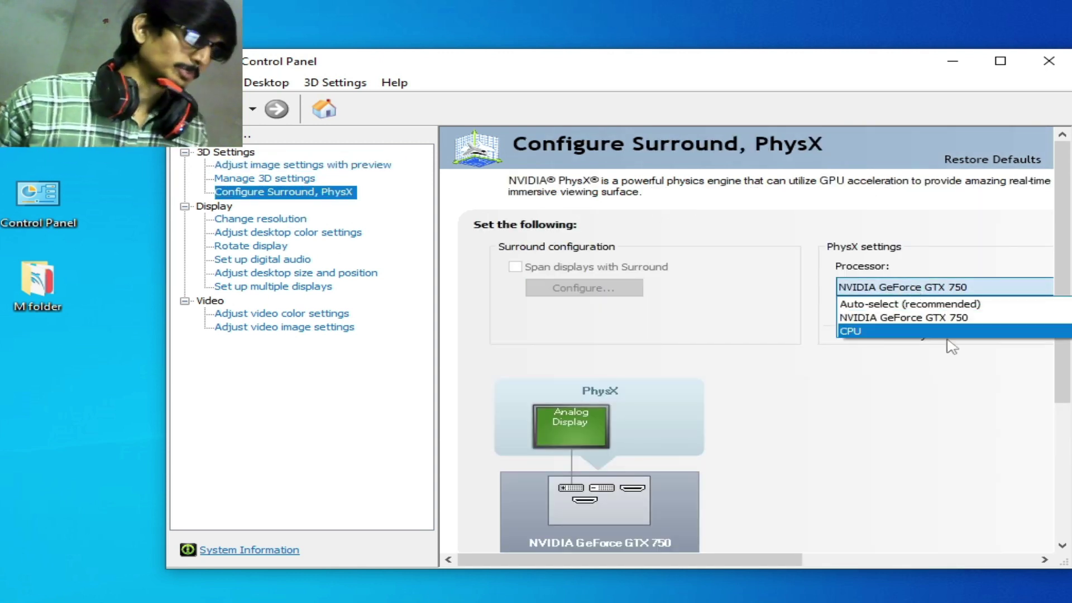
left_click(874, 323)
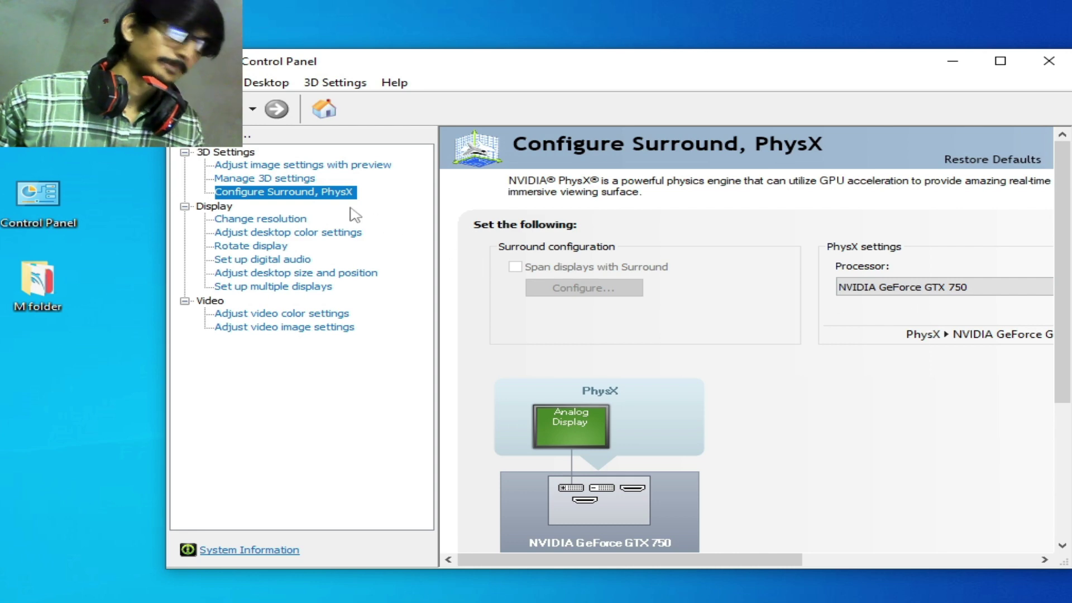
- Set the power management mode in the global 3D settings to Prefer maximum performance
left_click(274, 178)
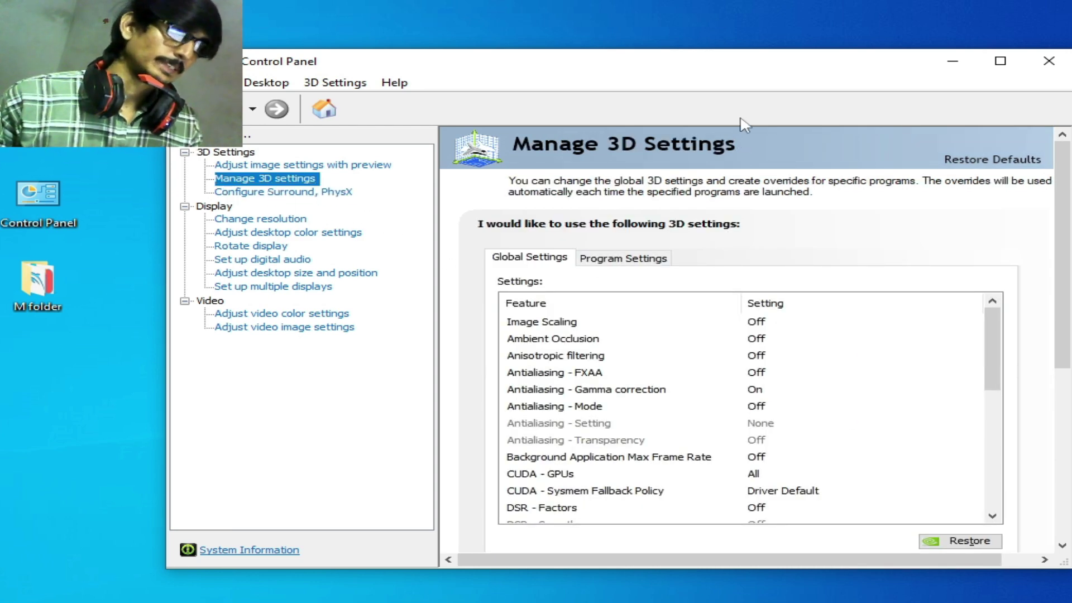
left_click_drag(721, 72, 732, 57)
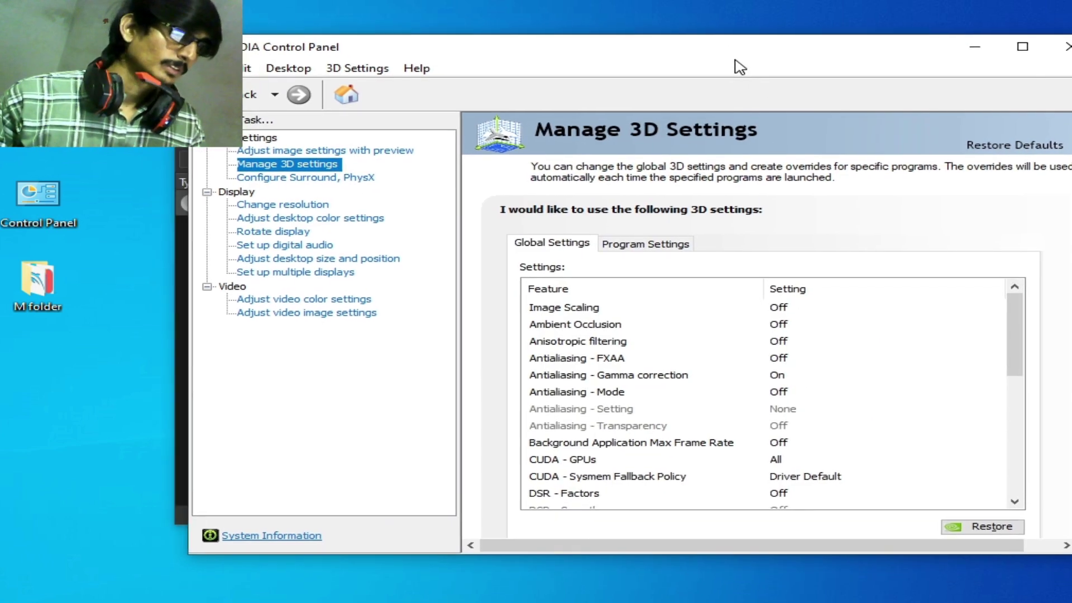
left_click_drag(1013, 335, 1014, 401)
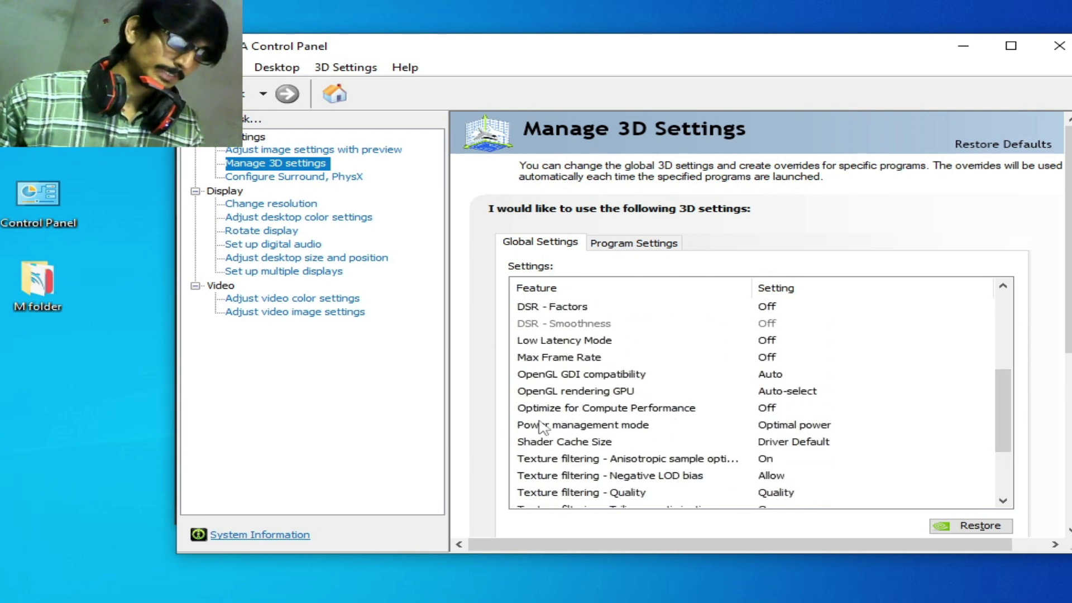
left_click(798, 427)
left_click(798, 429)
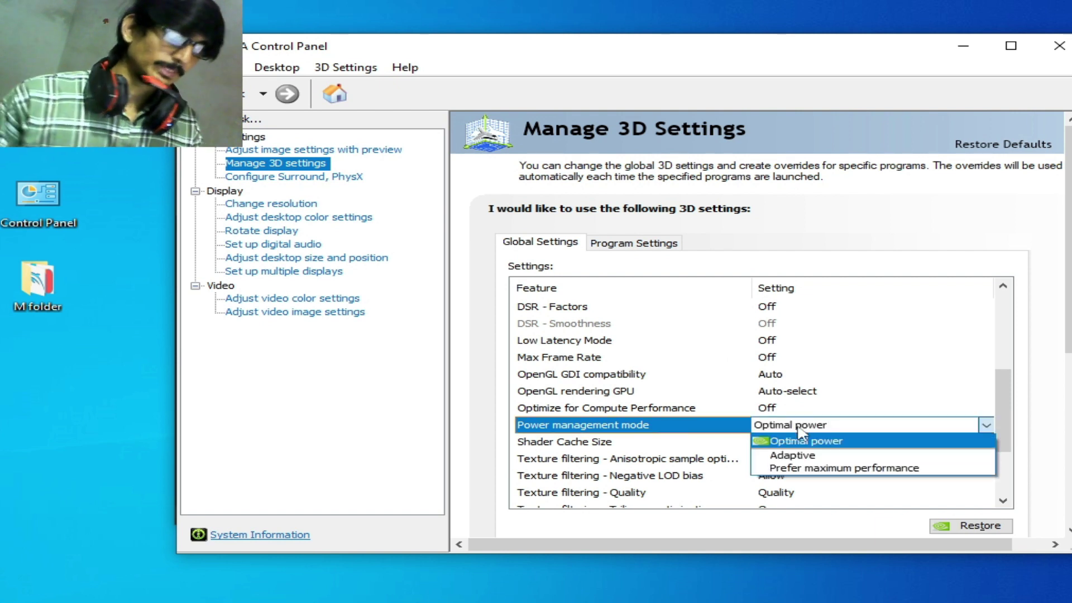
left_click(788, 467)
- Set the global texture filtering quality to High performance
scroll(1001, 400, "down", 5)
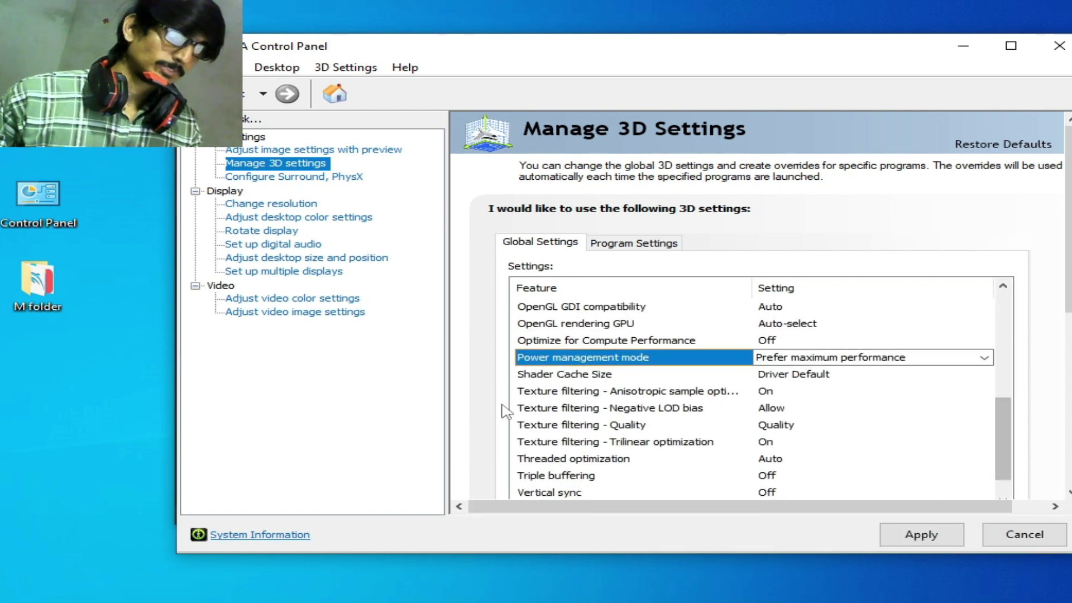
left_click(792, 429)
left_click(791, 429)
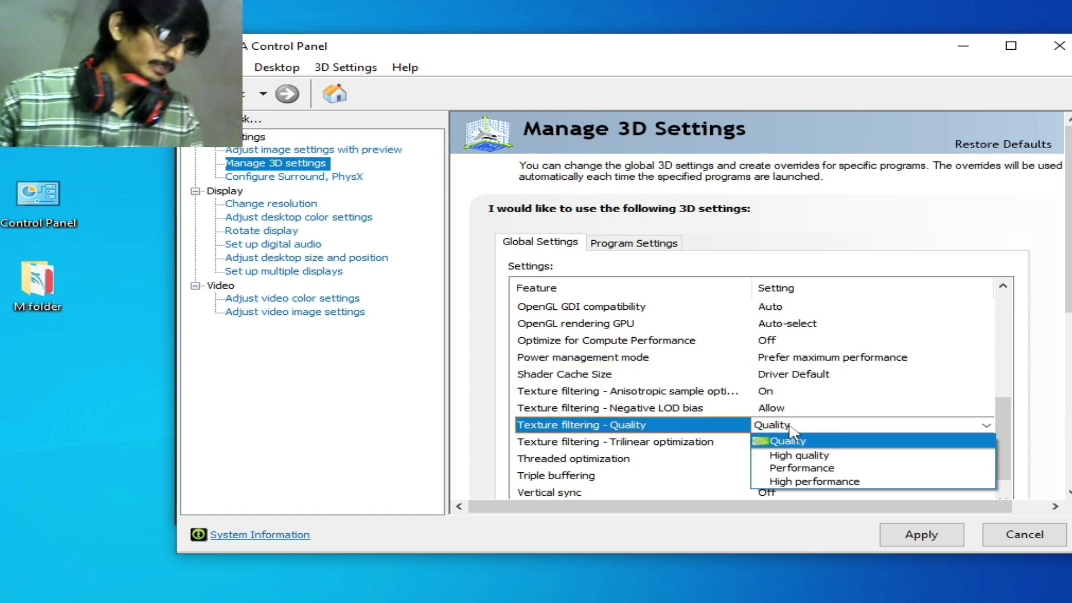
left_click(911, 477)
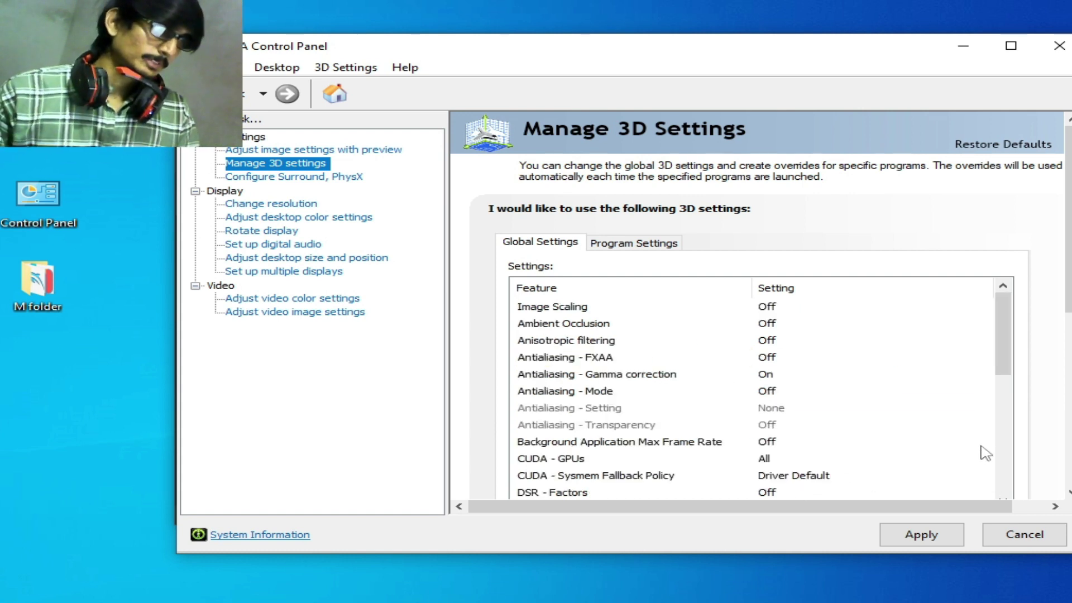
- Set the global Vulkan/OpenGL present method to Prefer layered on DXGI Swapchain and apply the 3D settings
scroll(993, 421, "down", 4)
scroll(1001, 445, "down", 2)
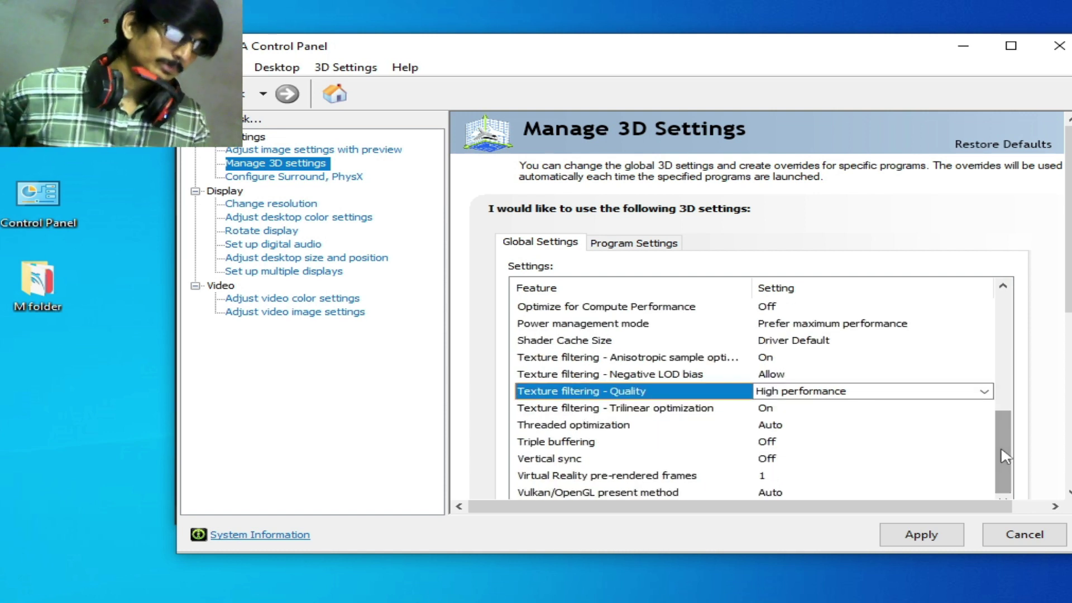
left_click(780, 494)
left_click(781, 494)
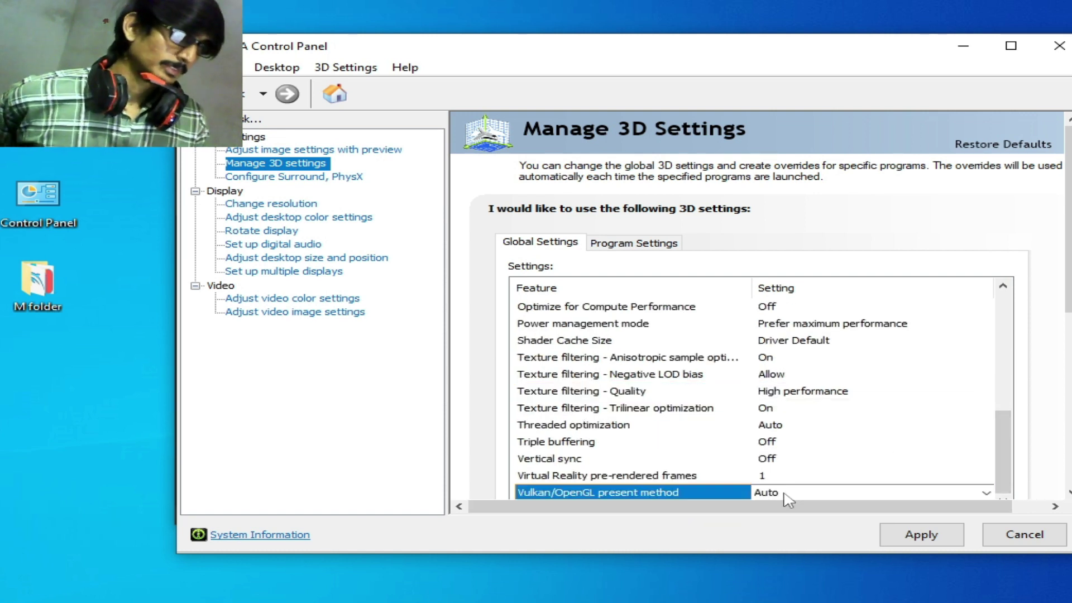
left_click(786, 495)
left_click(804, 535)
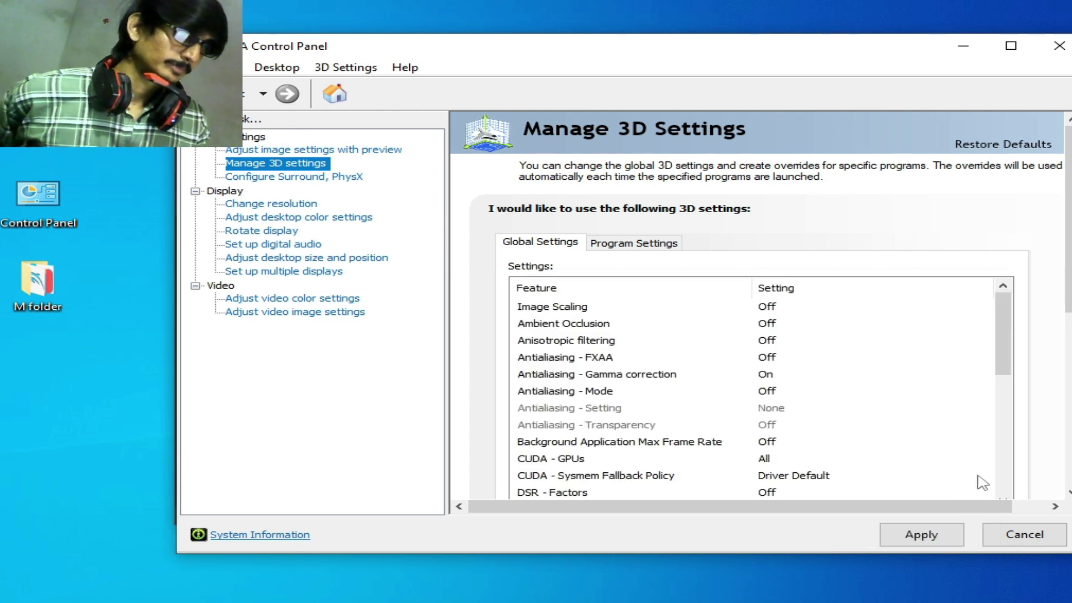
scroll(999, 463, "down", 6)
scroll(1004, 471, "up", 1)
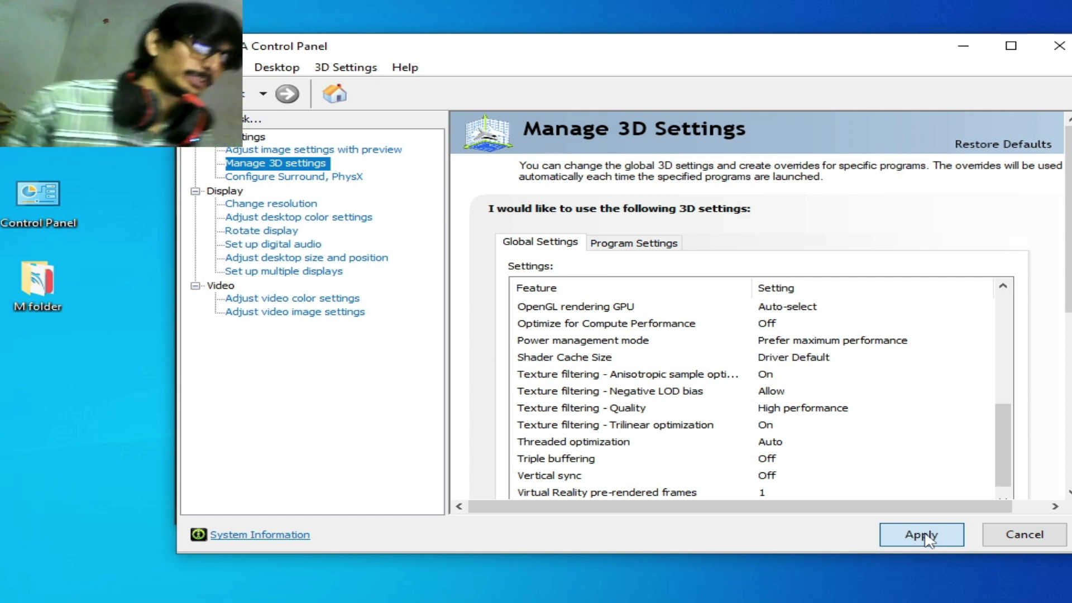
scroll(687, 390, "up", 5)
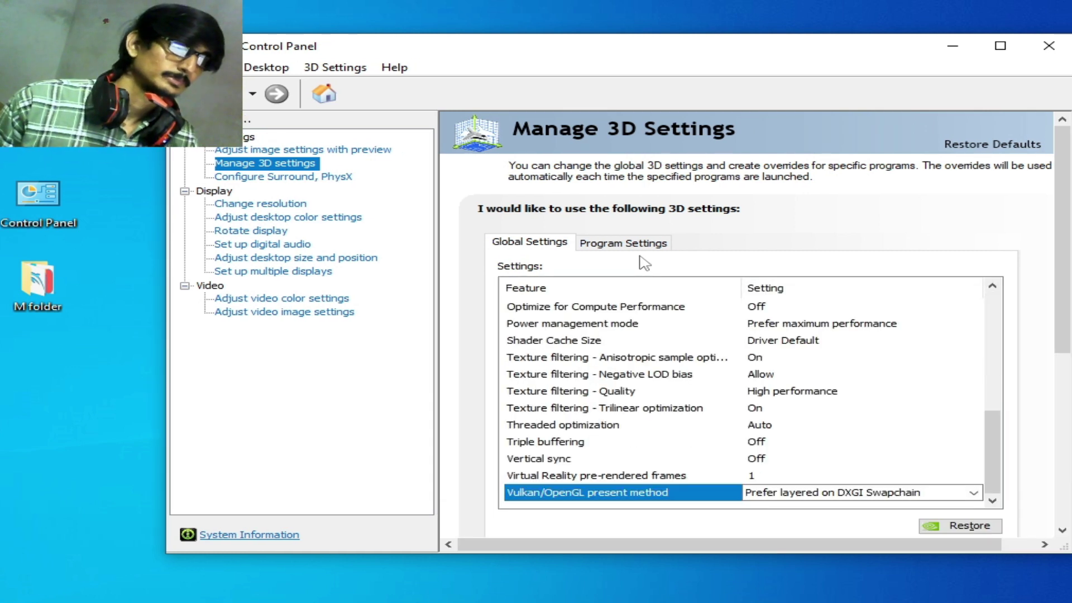
- In the program-specific 3D settings, start adding a program to customize by browsing for its executable
left_click(641, 243)
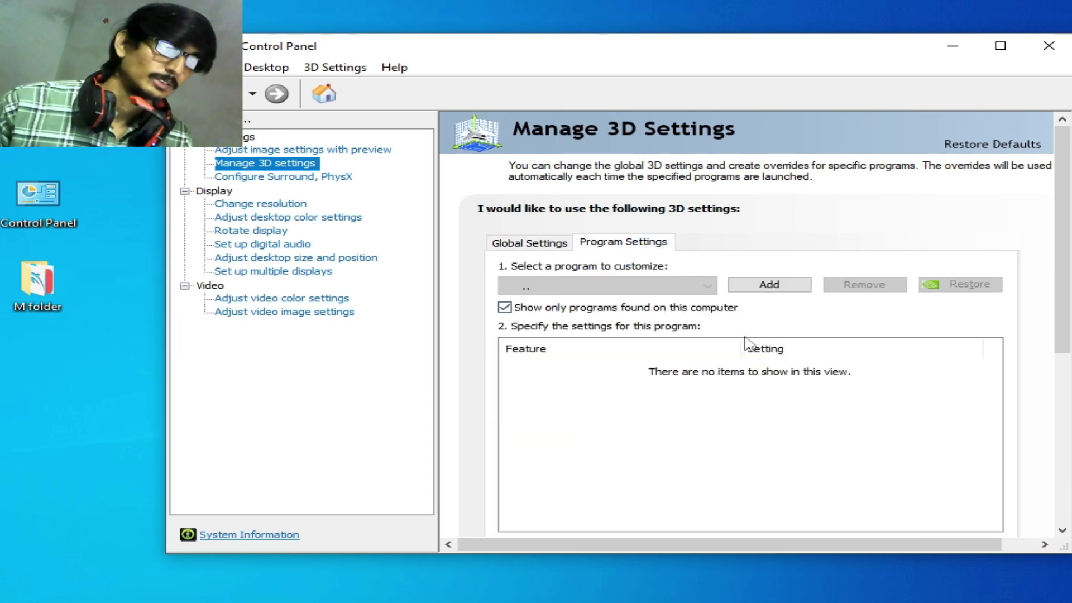
left_click(768, 286)
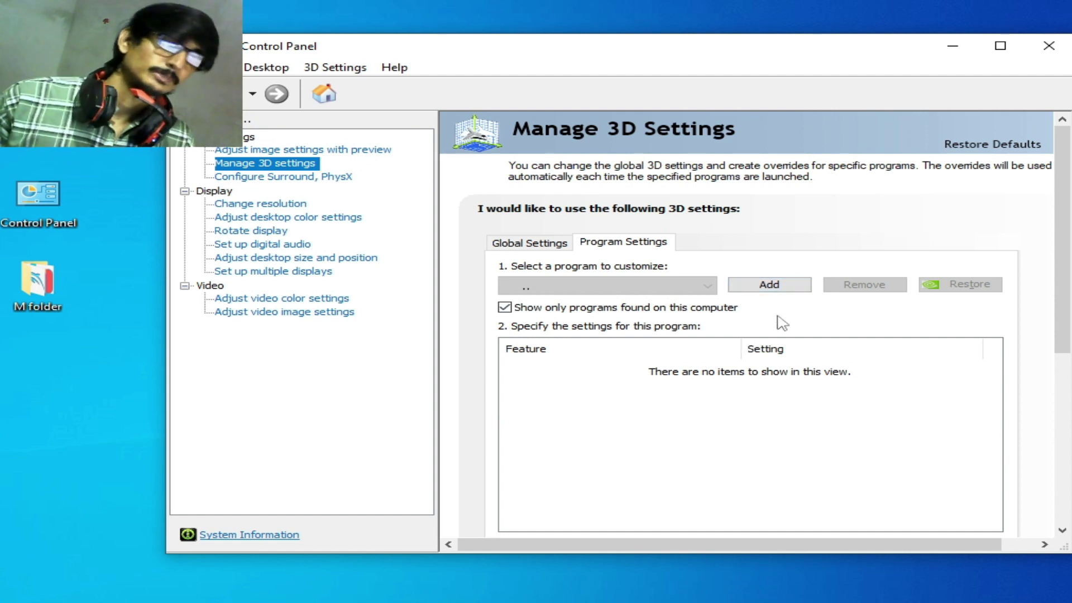
left_click(769, 284)
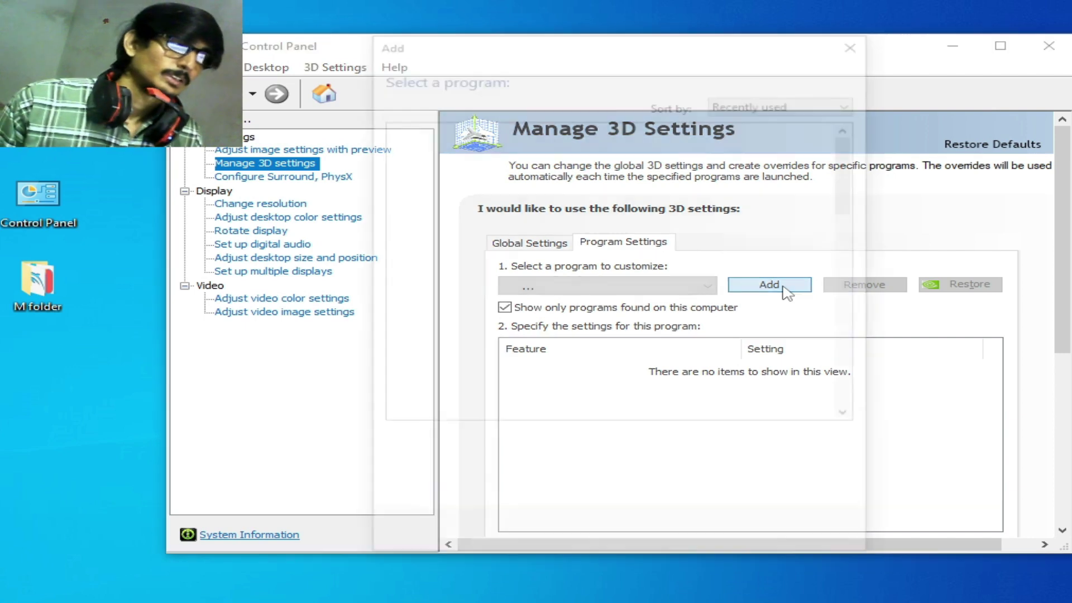
left_click(837, 451)
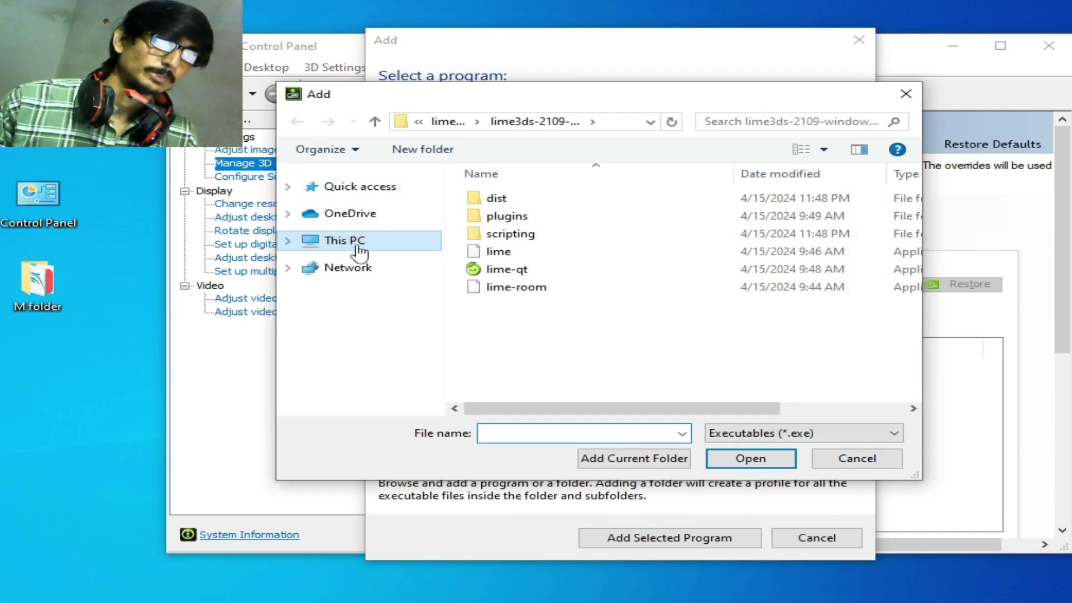
- Find the pcsx2-qt executable through the file location of its Desktop shortcut and add it as a customized program
left_click(352, 244)
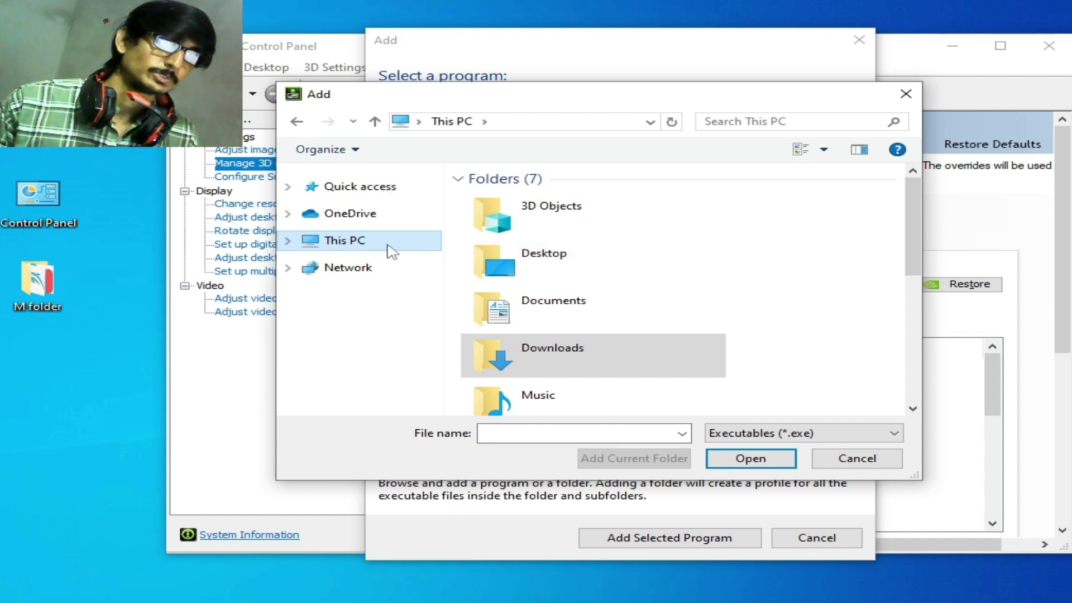
double_click(537, 264)
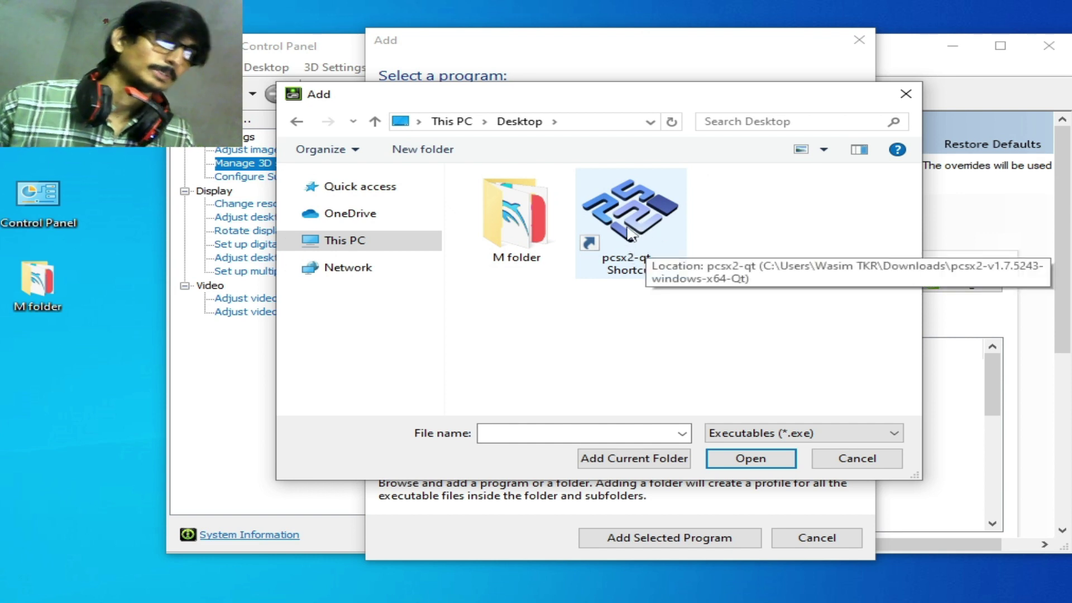
left_click(629, 233)
right_click(631, 224)
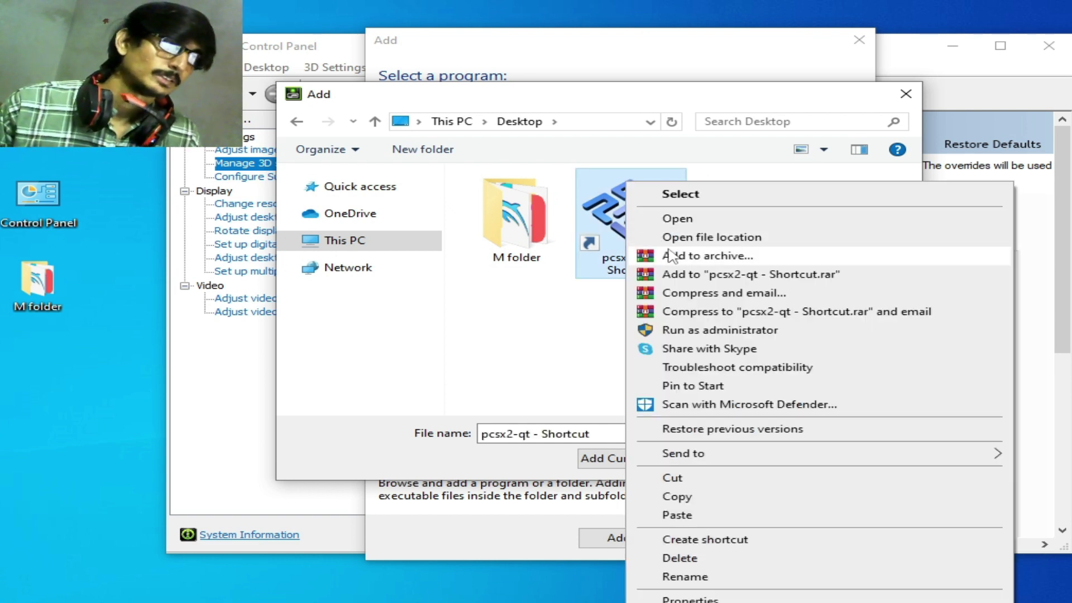
left_click(692, 237)
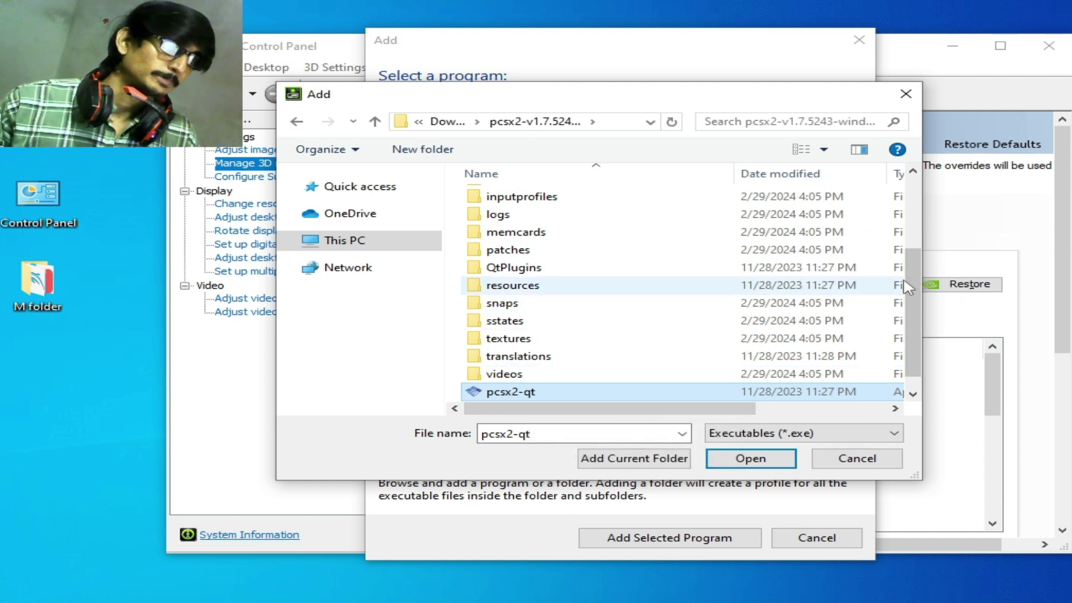
left_click_drag(909, 276, 910, 326)
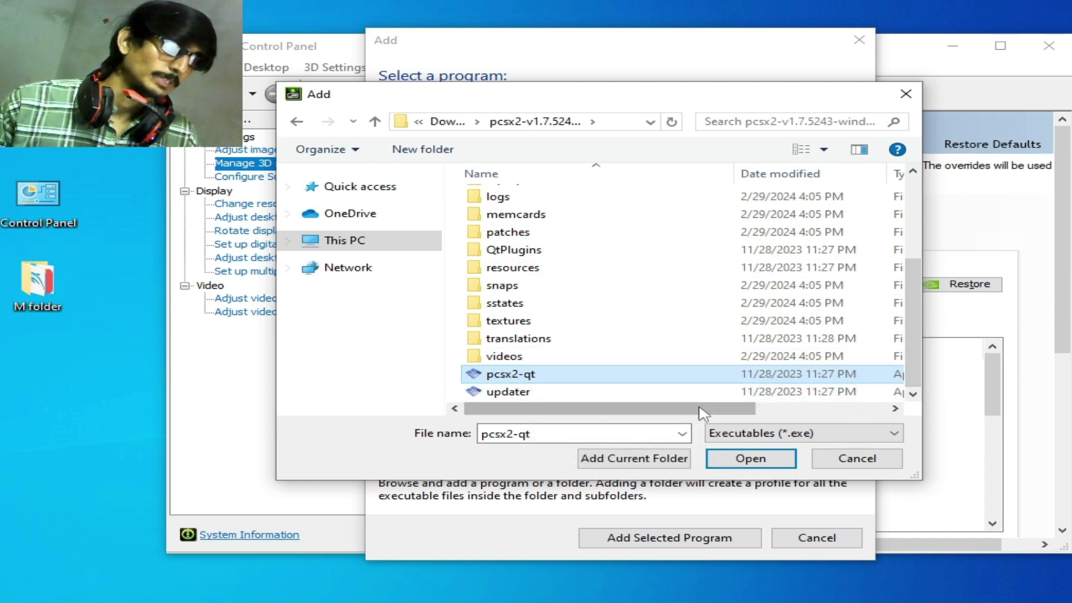
left_click_drag(642, 408, 668, 413)
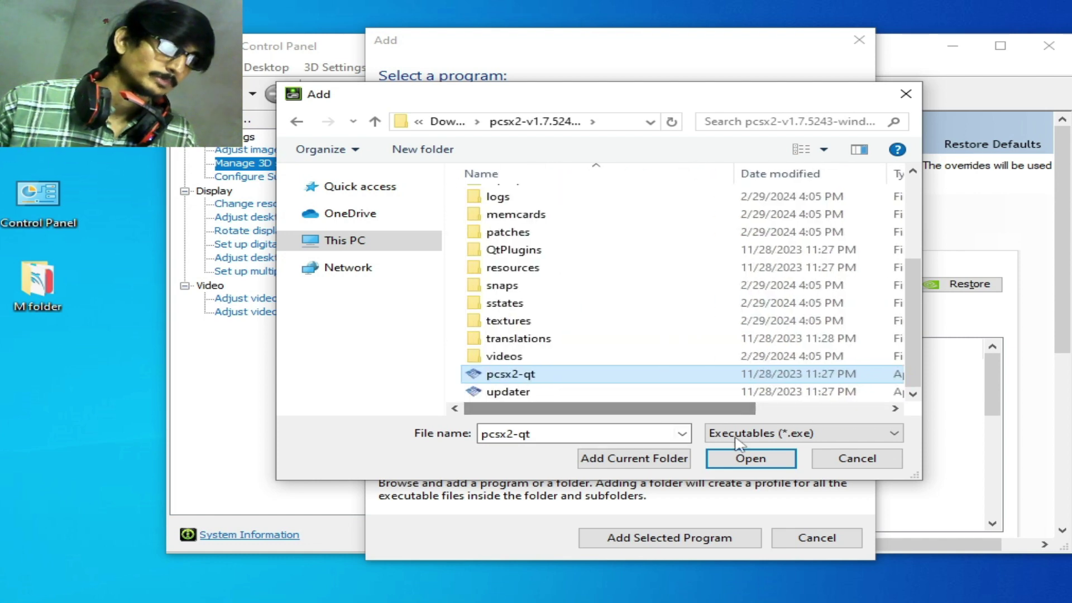
left_click(751, 458)
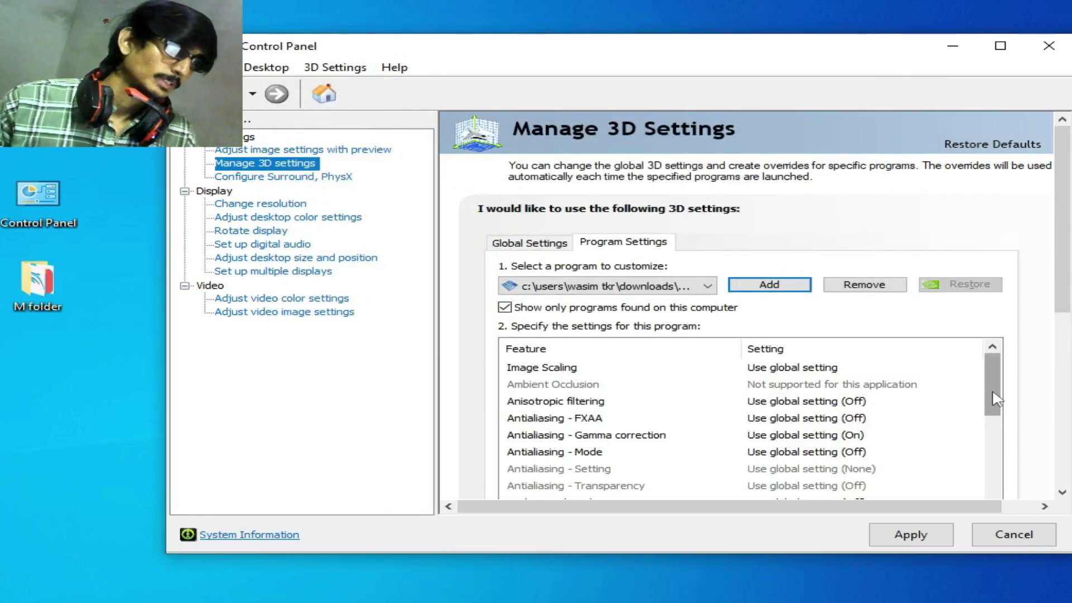
- Review and apply the 3D settings for the PCSX2 program profile, and close the NVIDIA Control Panel
left_click_drag(992, 391, 992, 482)
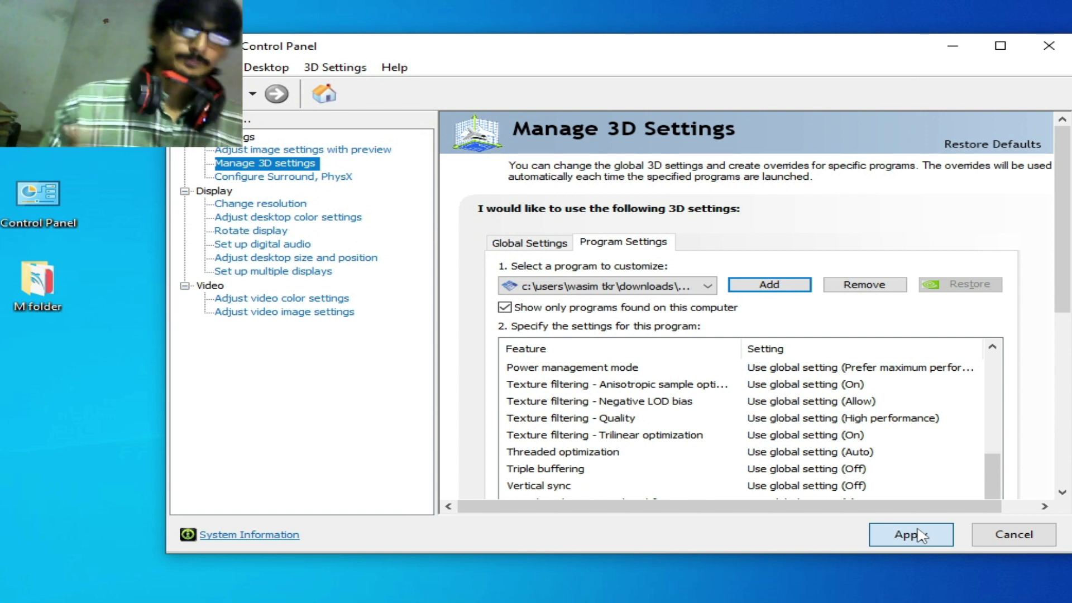
left_click(918, 536)
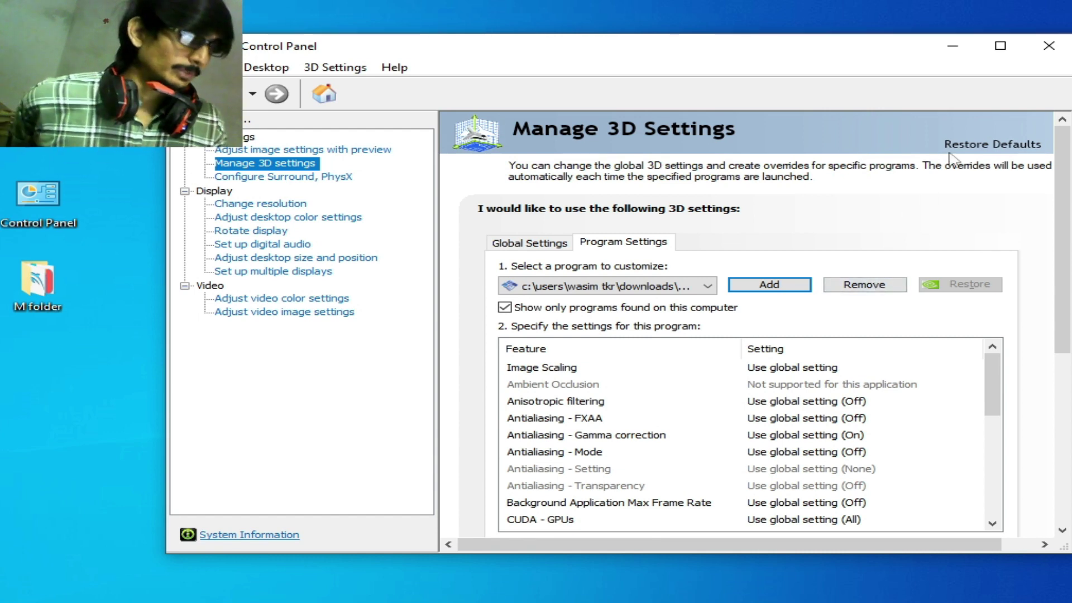
left_click(1048, 46)
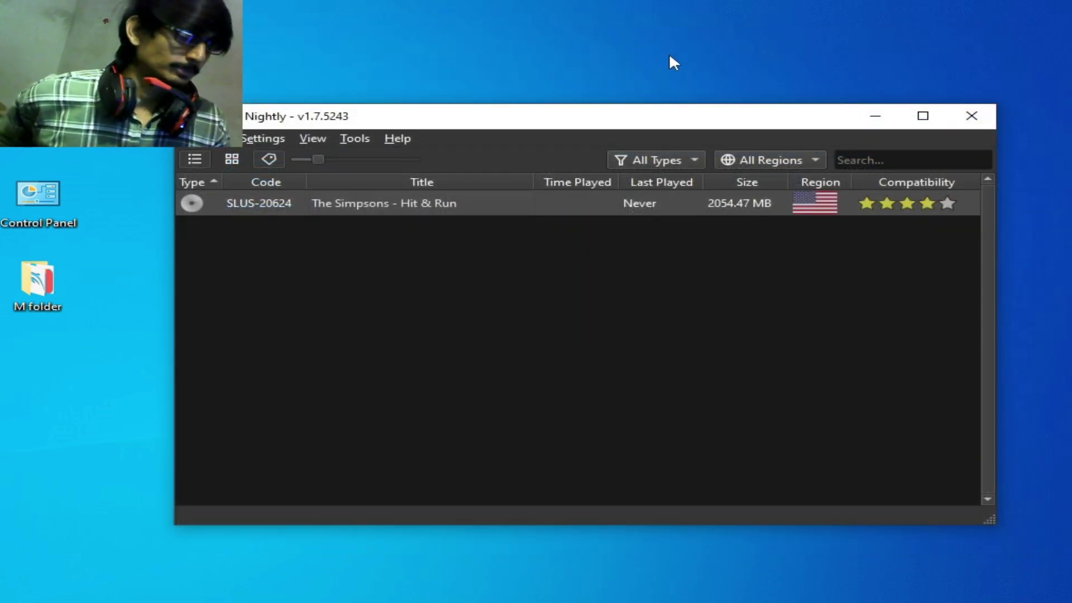
- Open the graphics settings within the Windows display settings and remove the Ryujinx performance preference
right_click(655, 45)
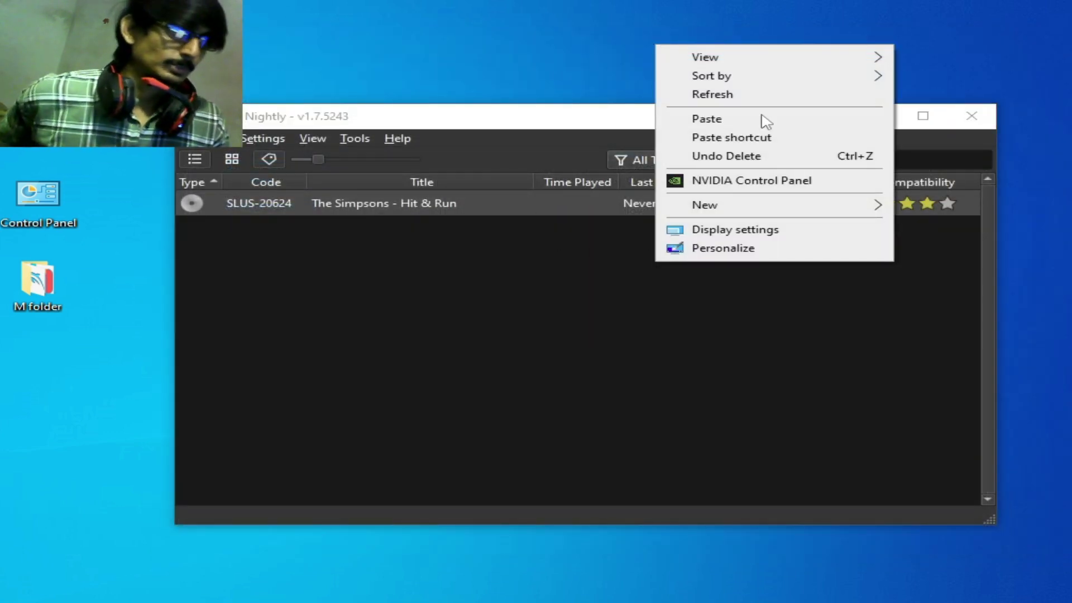
left_click(748, 234)
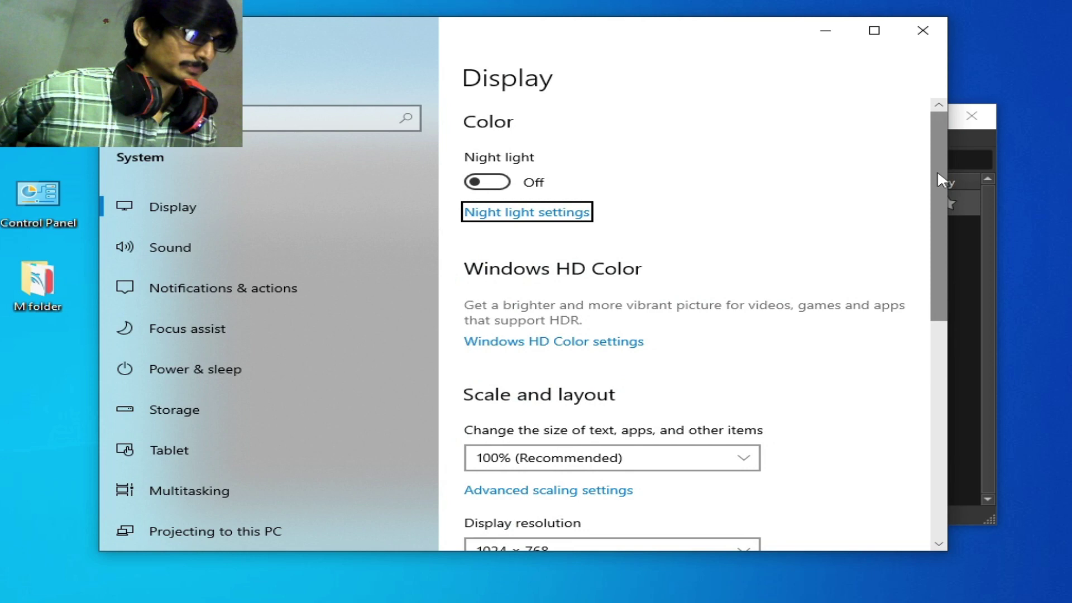
left_click_drag(937, 170, 938, 335)
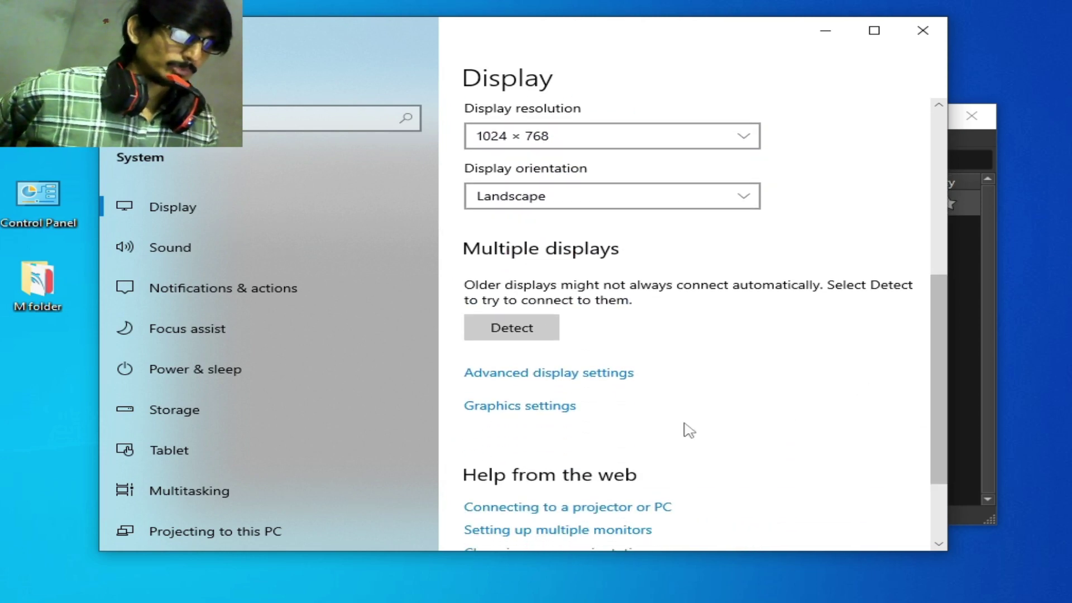
left_click(510, 410)
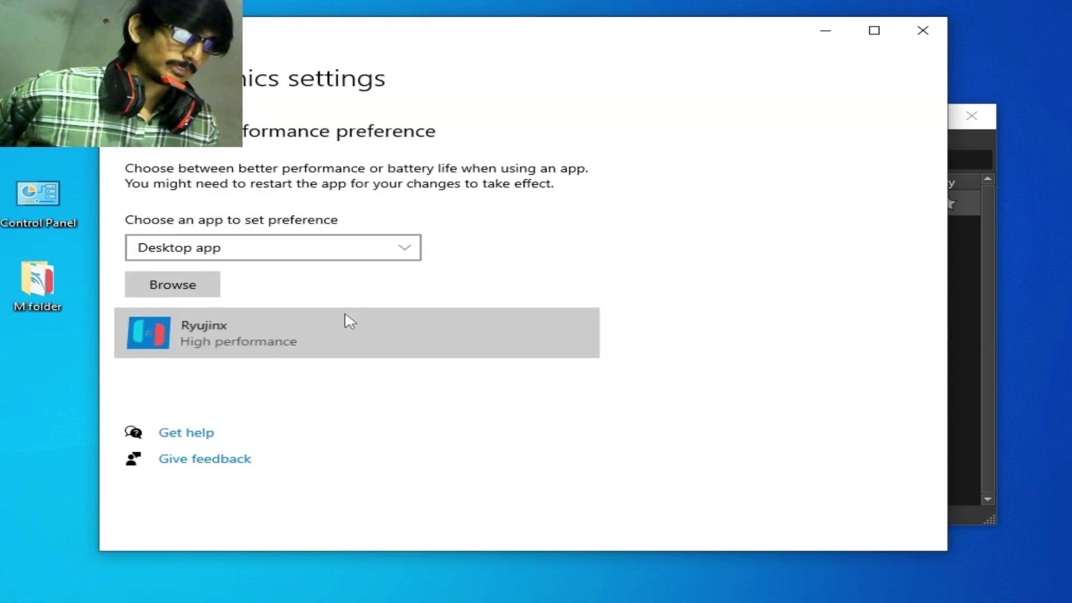
left_click(350, 322)
left_click(555, 426)
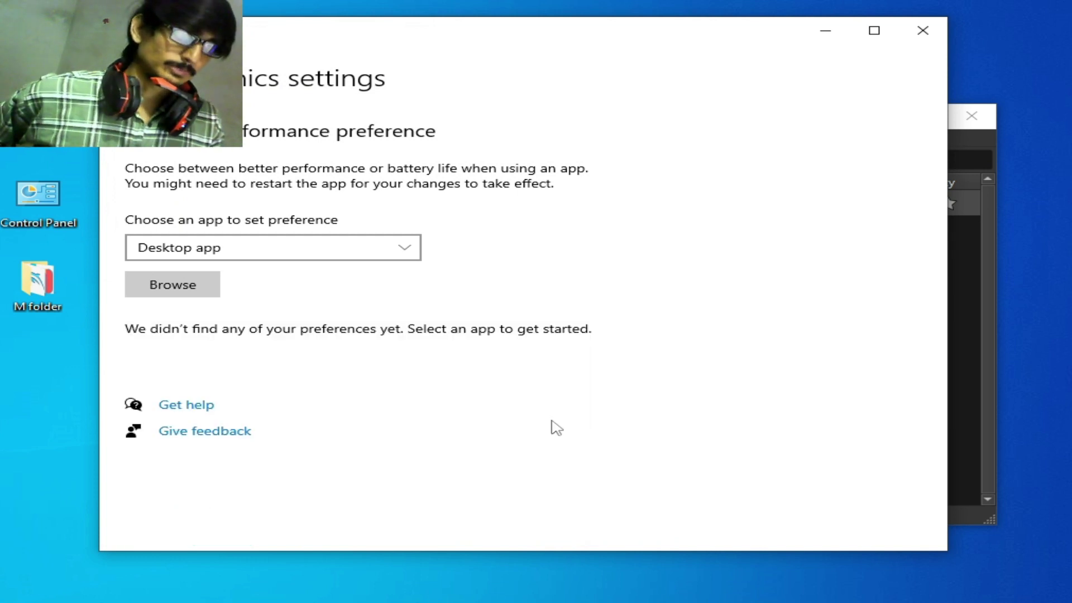
- Add the pcsx2-qt executable as a desktop app in the graphics settings, locating it through its Desktop shortcut's file location
left_click(210, 282)
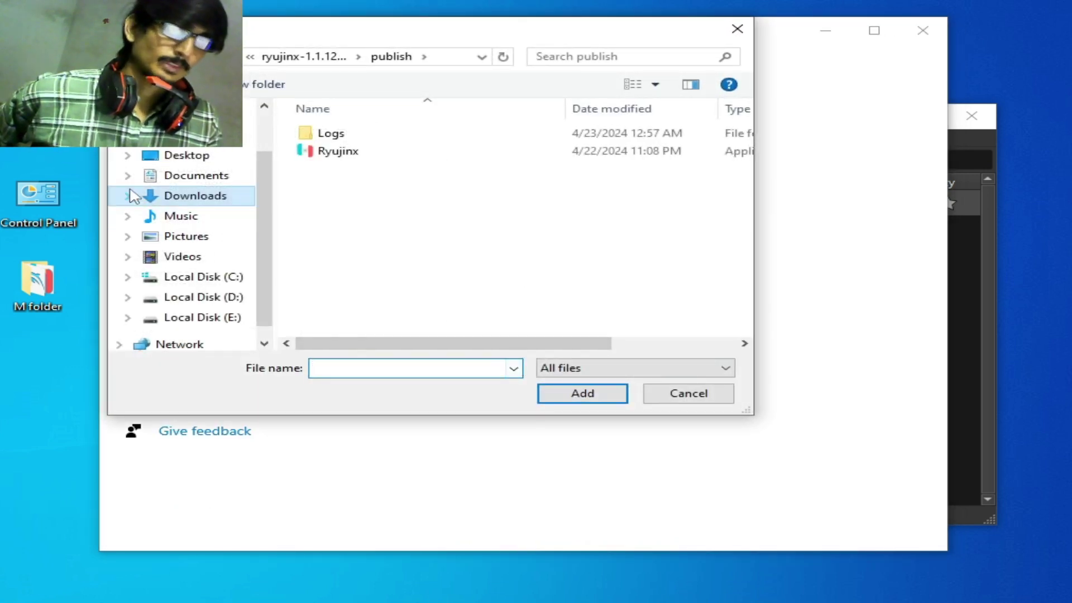
left_click(178, 156)
left_click(460, 165)
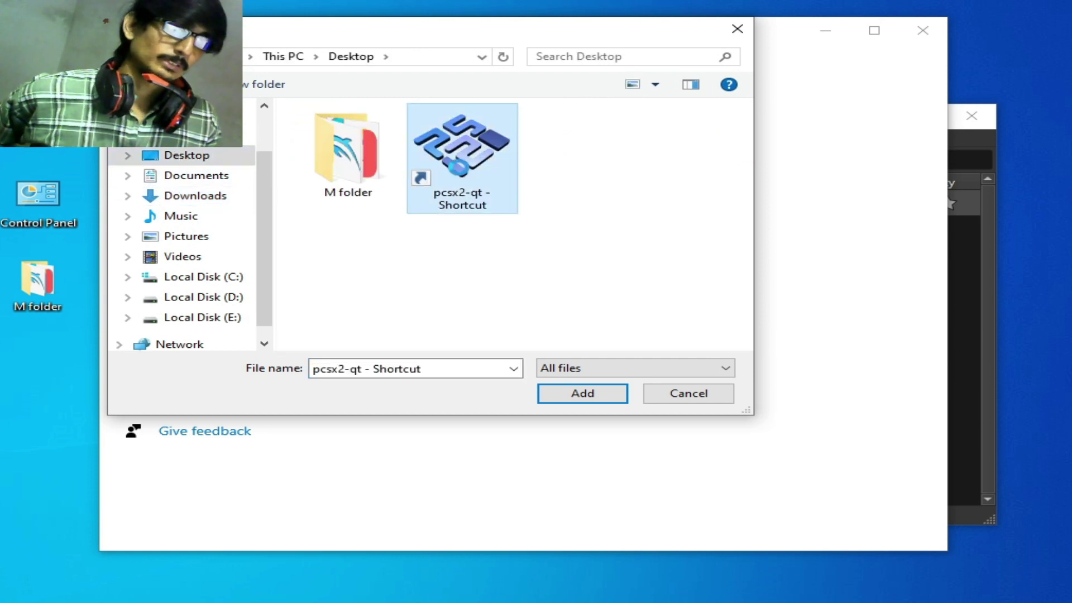
right_click(460, 168)
left_click(536, 223)
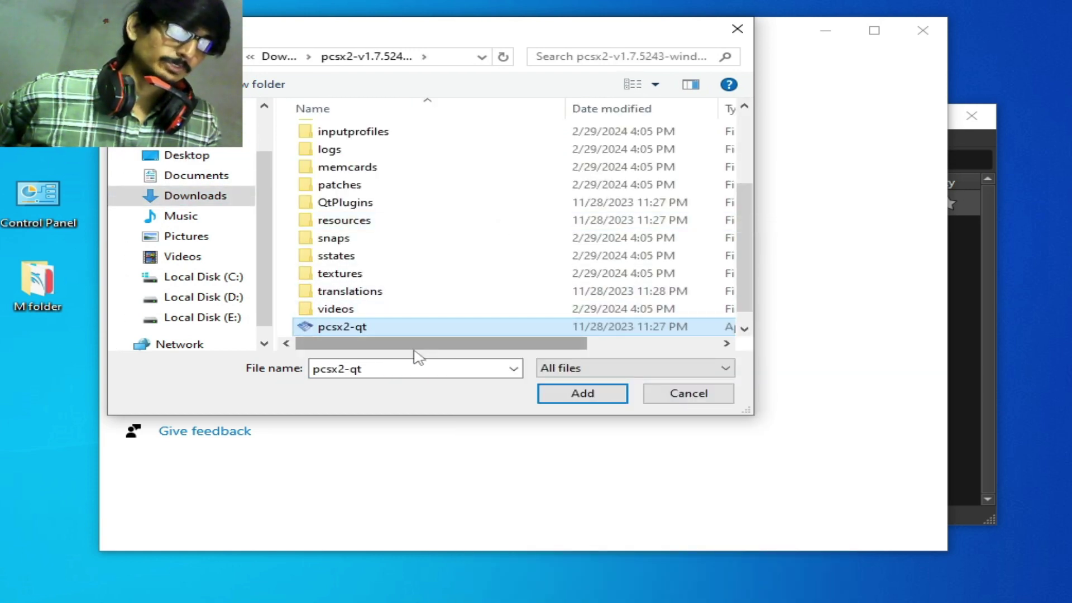
left_click_drag(416, 346, 507, 387)
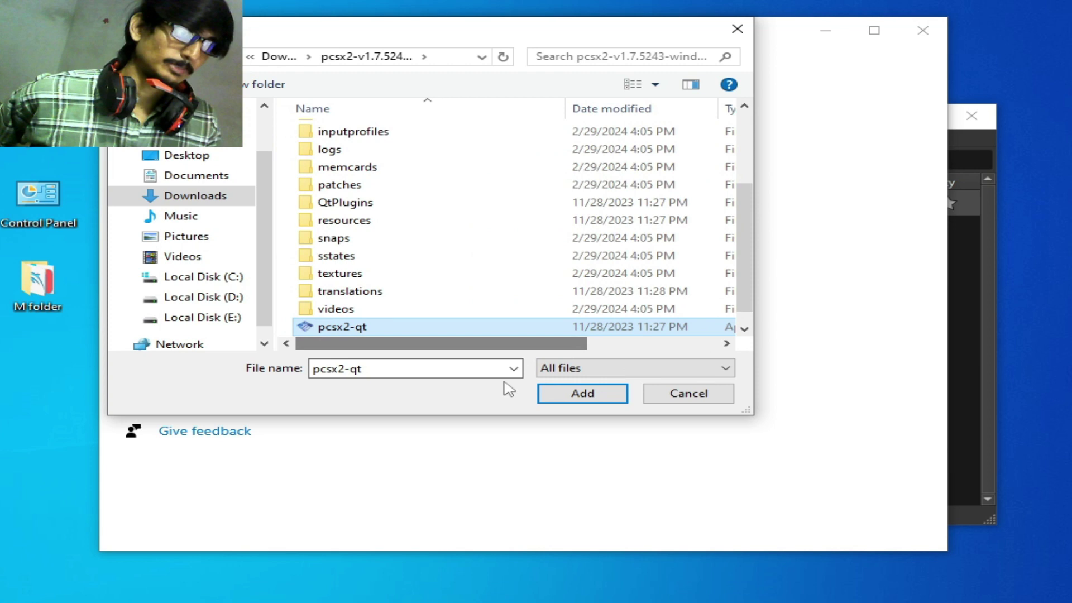
left_click(562, 396)
- Set the graphics preference of PCSX2 PS2 Emulator to High performance, save it, and close the Windows settings
left_click(416, 417)
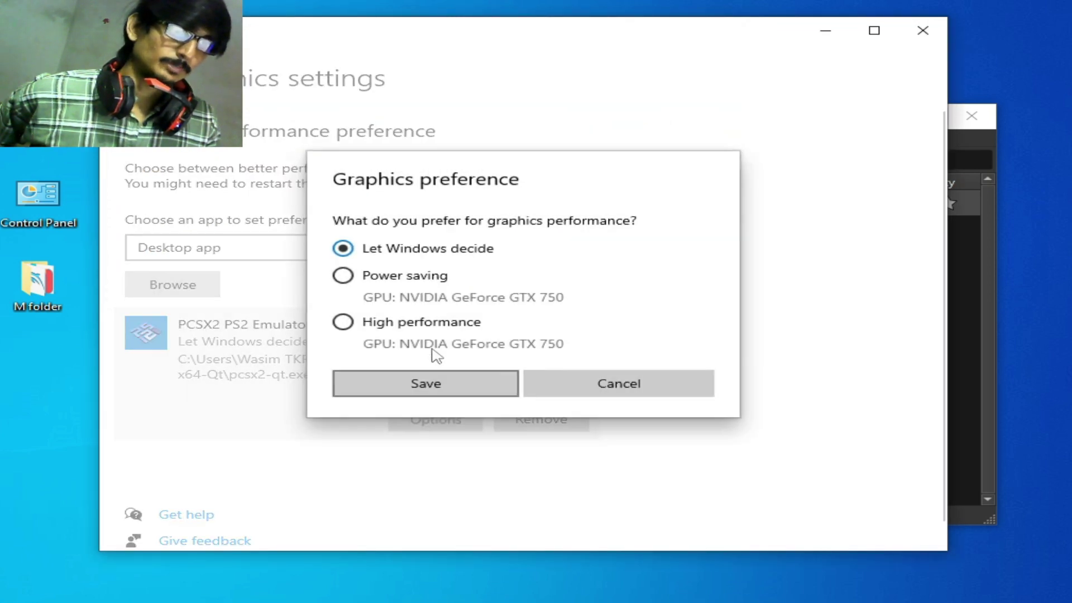
left_click(351, 326)
left_click(433, 394)
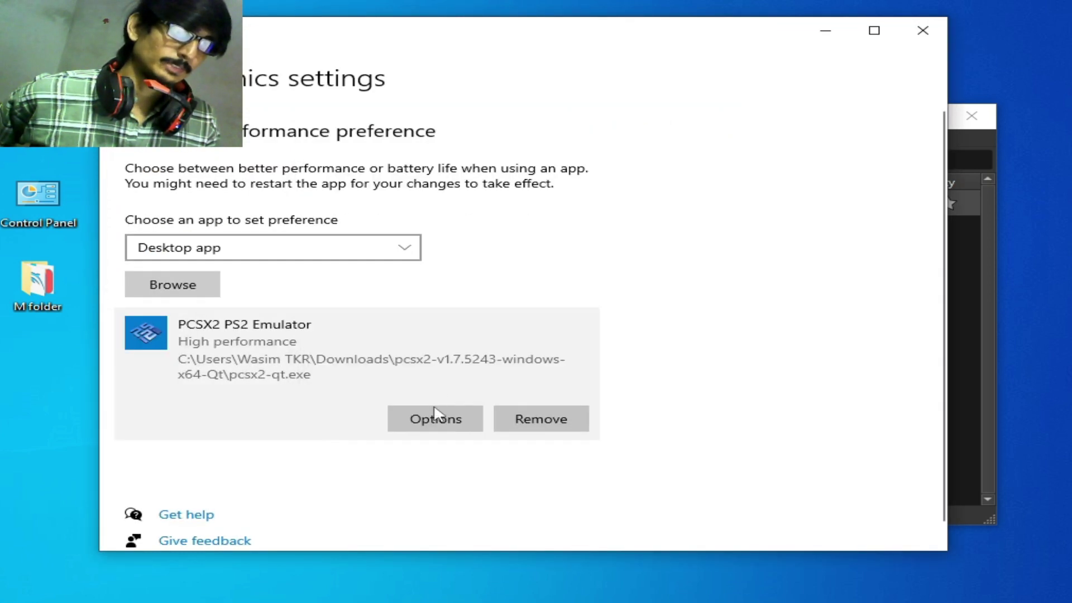
left_click(922, 31)
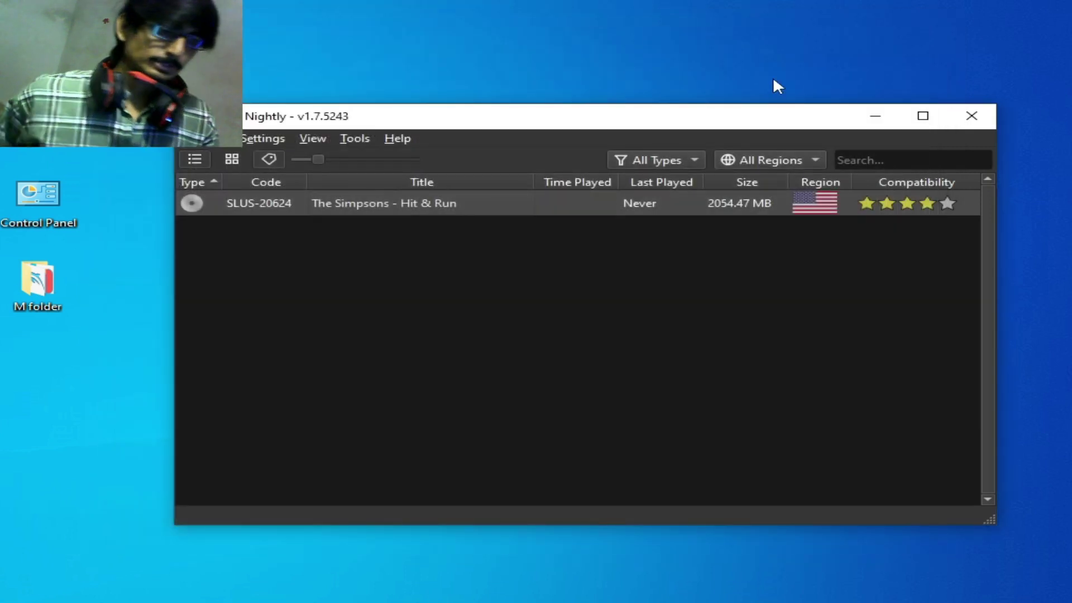